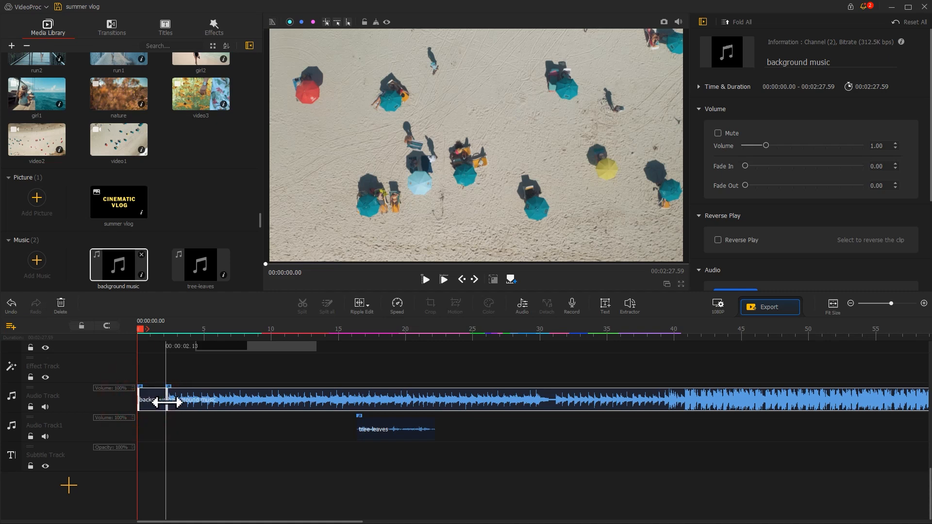
Move the background music clip so that it starts at 00:00:04.33 on the timeline
left_click_drag(186, 399, 215, 398)
scroll(215, 398, "down", 4)
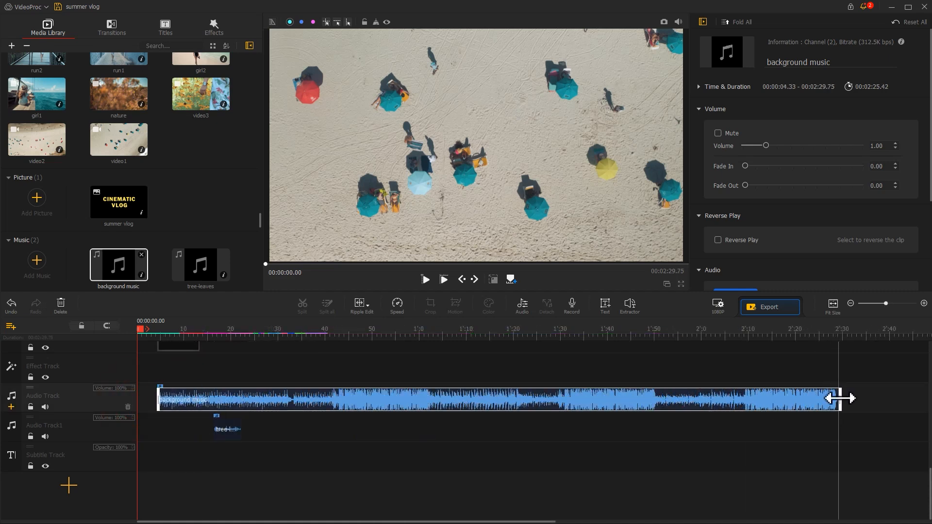
Try trimming the end of the background music to 00:01:30.93 and adding a fade-in
left_click_drag(841, 399, 564, 398)
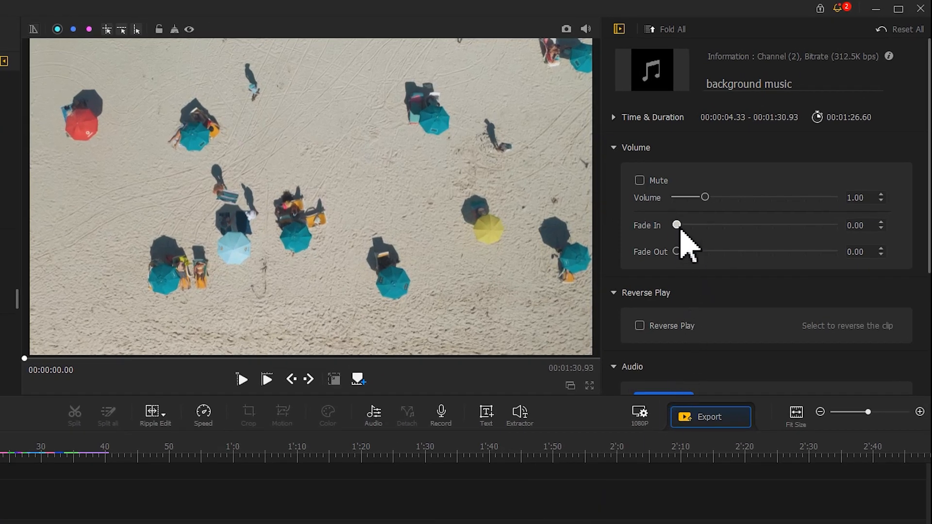
left_click_drag(680, 229, 705, 253)
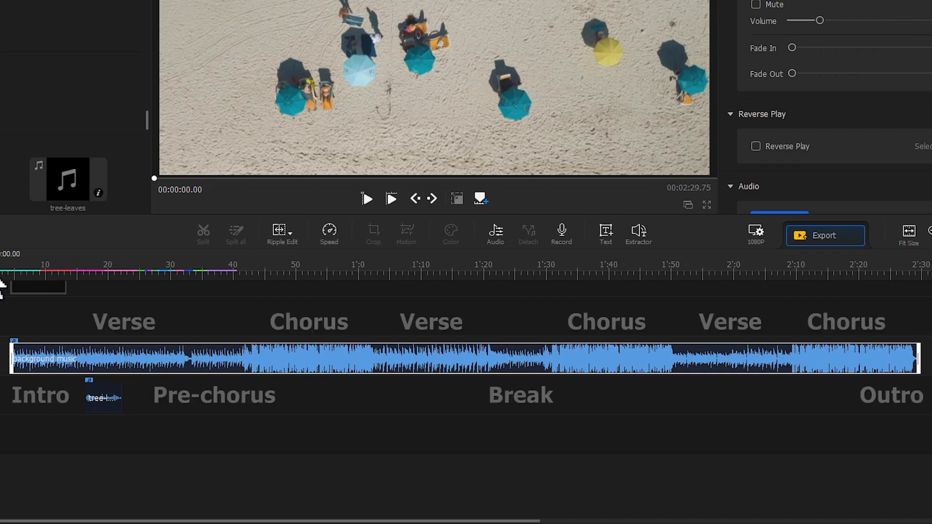
Split the background music at 00:01:02.60 and cut away the opening of the second part, keeping both parts joined
left_click_drag(140, 331, 432, 373)
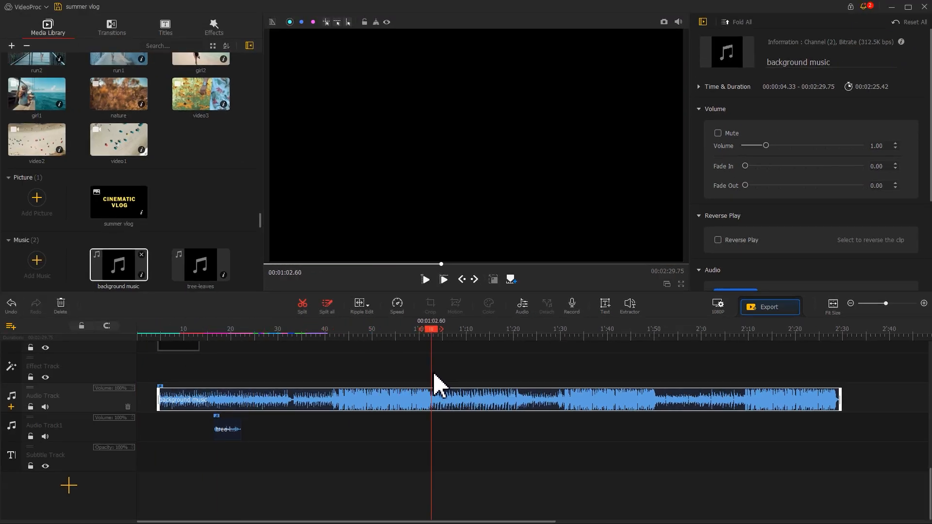
left_click(306, 309)
left_click_drag(433, 329, 534, 347)
left_click_drag(439, 408, 475, 408)
Trim the end of the second background music part to 00:01:30.93
left_click_drag(534, 330, 574, 342)
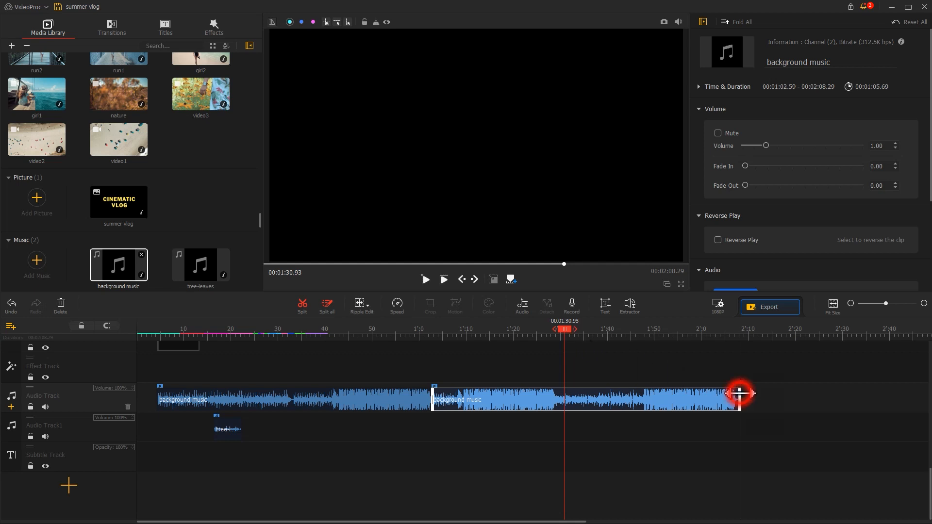
left_click_drag(739, 394, 564, 393)
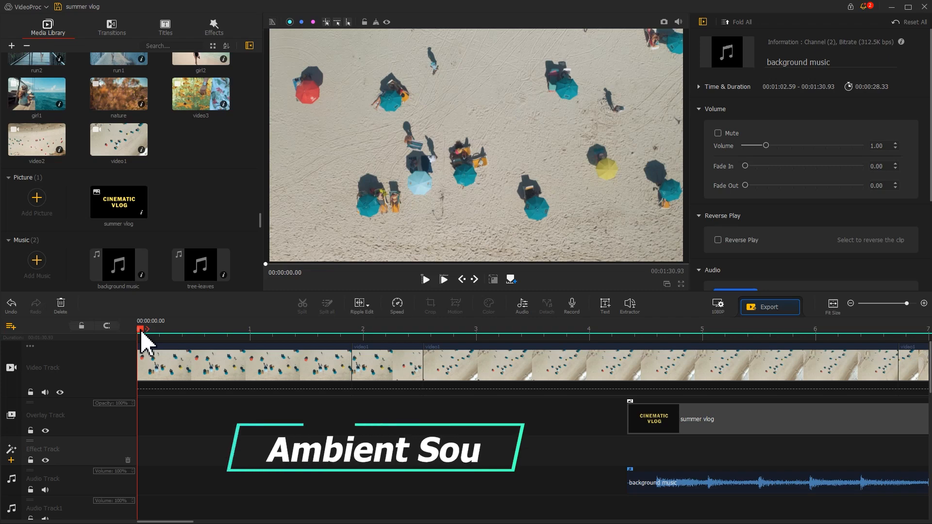
Preview the opening beach shots from the start of the timeline to about 00:00:03.92
key("space")
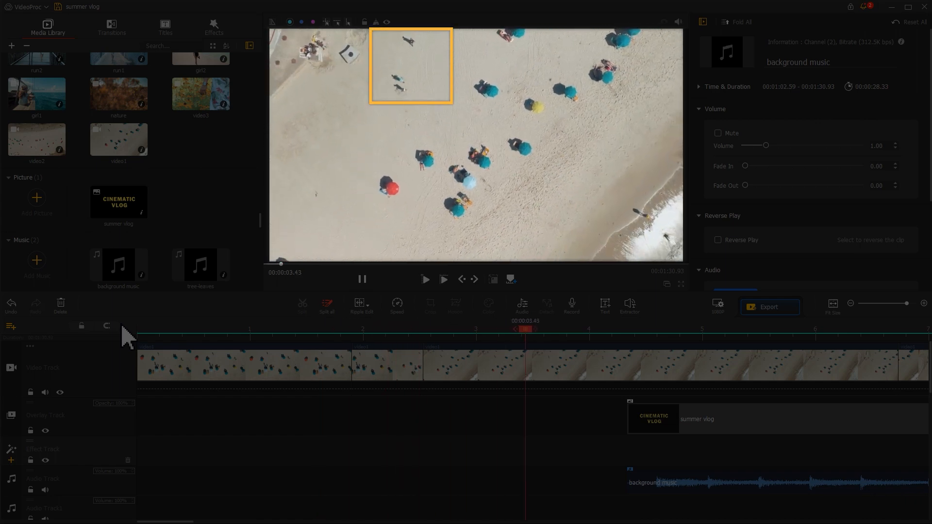
key("space")
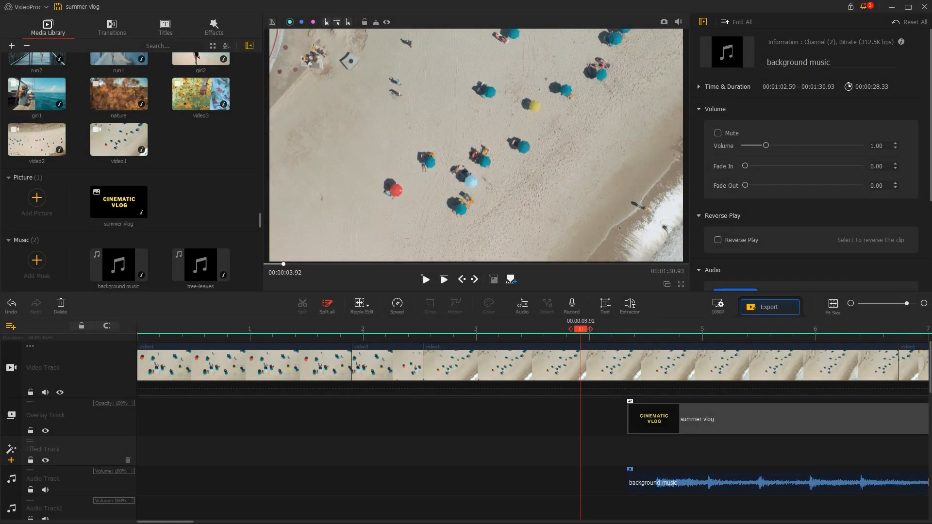
Import the beach-children, beach-ambience, wave-crashing and sea-birds-chirping sounds and add three new audio tracks
left_click_drag(6, 140, 95, 157)
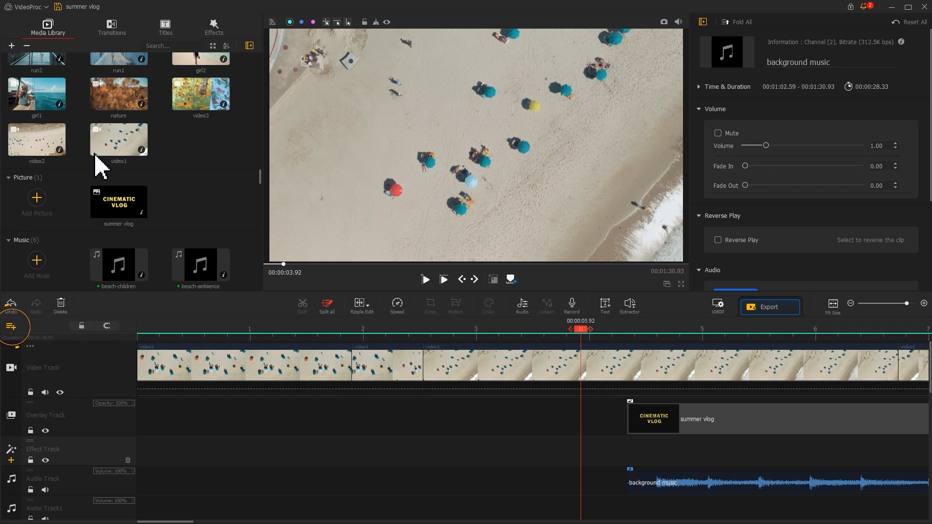
left_click(9, 326)
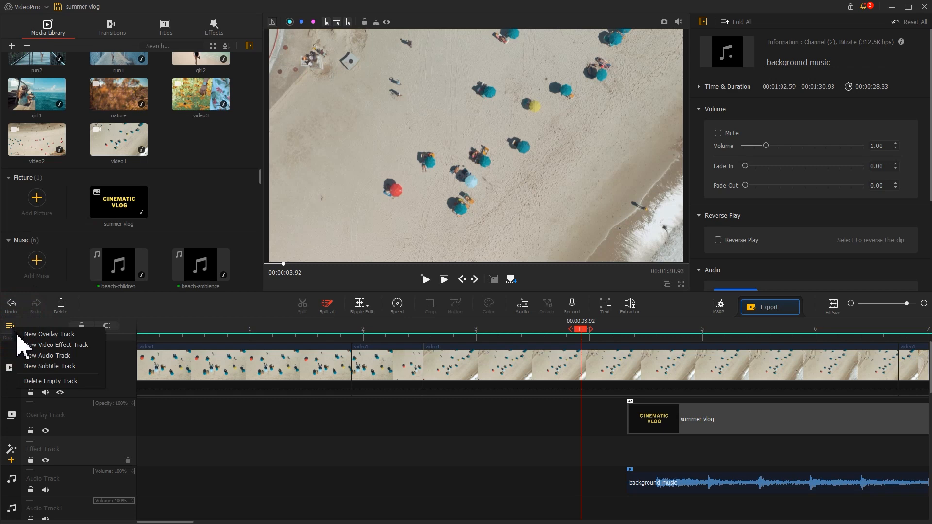
left_click(33, 355)
left_click(9, 327)
left_click(30, 355)
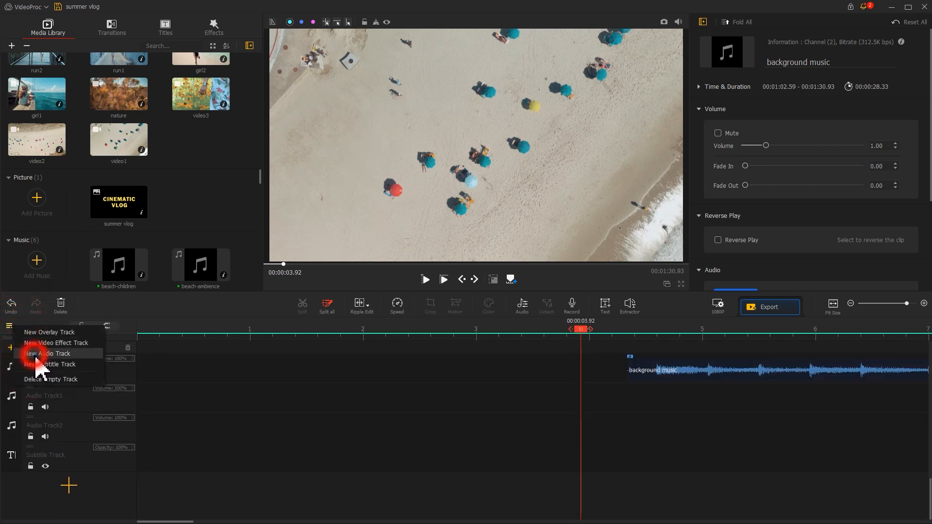
left_click(10, 326)
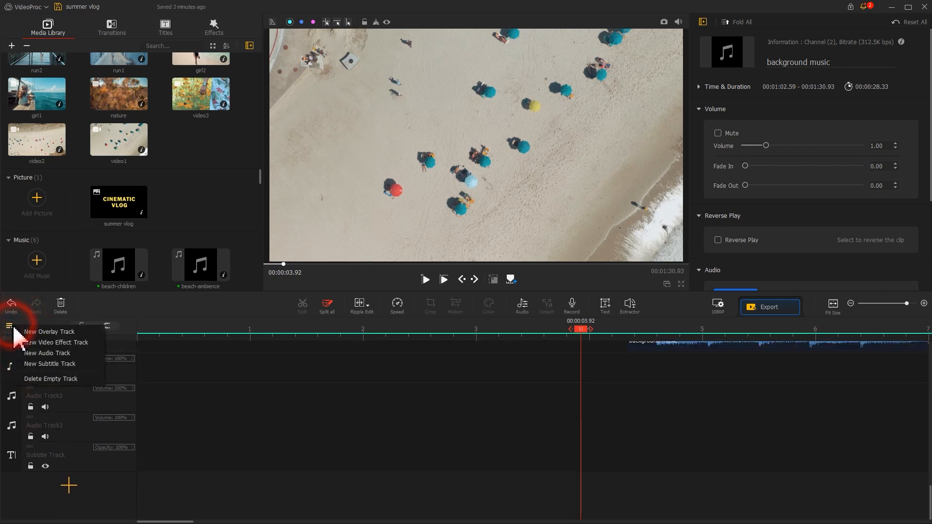
left_click(29, 354)
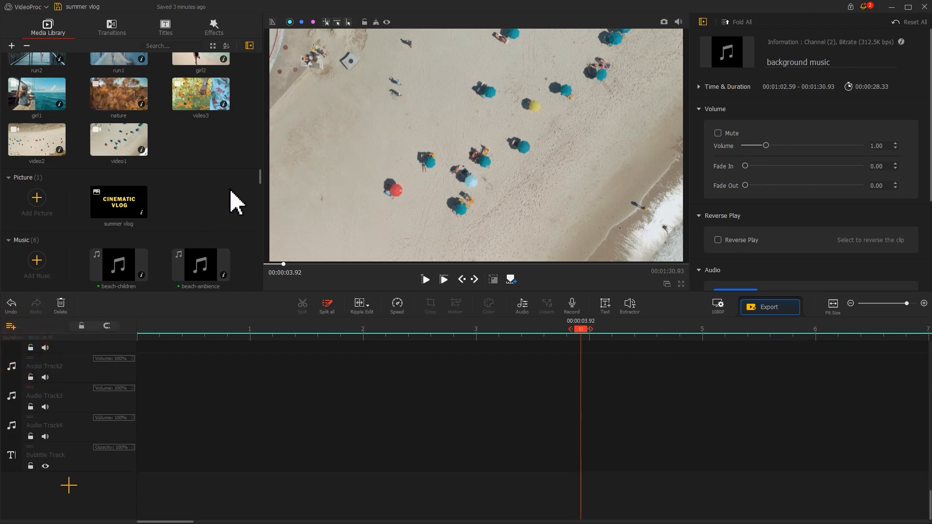
Place beach-ambience, beach-children, sea-birds-chirping and wave-crashing at the timeline start on Audio Tracks 1, 2, 3 and 4 respectively
left_click_drag(262, 180, 252, 244)
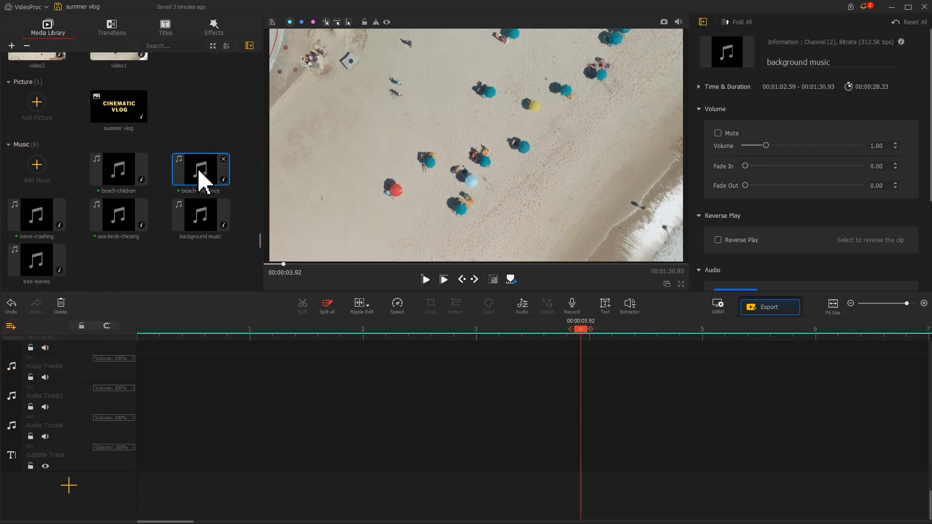
left_click_drag(201, 180, 141, 340)
left_click(118, 179)
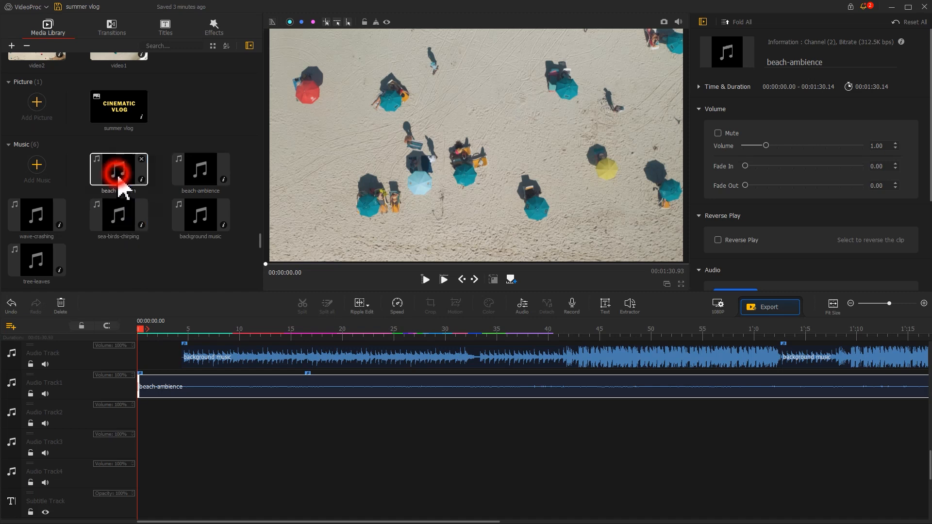
left_click_drag(119, 180, 128, 415)
left_click_drag(119, 216, 146, 445)
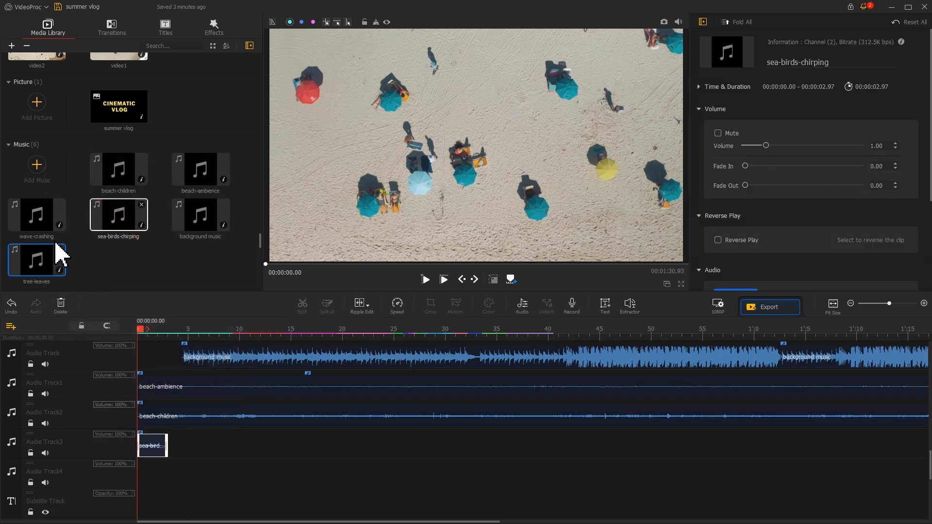
left_click_drag(37, 214, 140, 493)
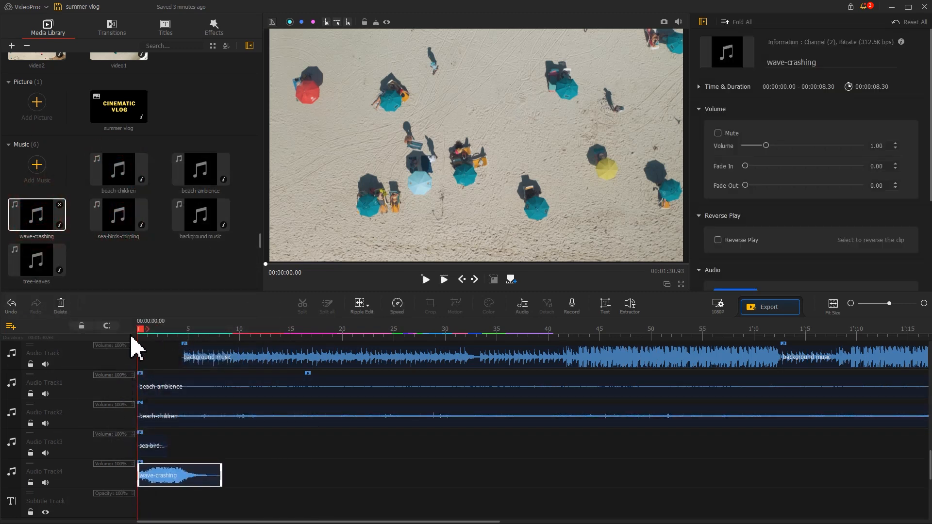
Split the beach-ambience and beach-children clips at 00:00:14.33 and delete the parts after the cut
left_click_drag(141, 334, 285, 328)
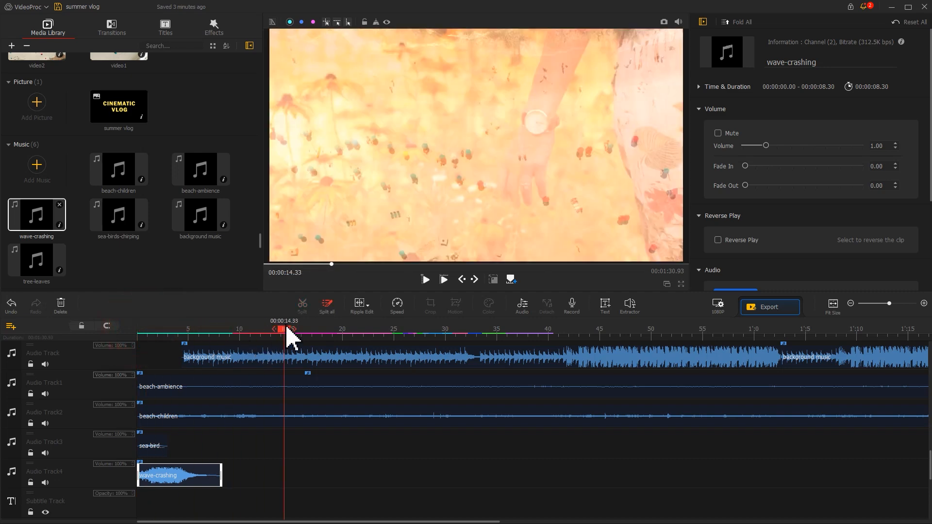
left_click(286, 387)
left_click(302, 306)
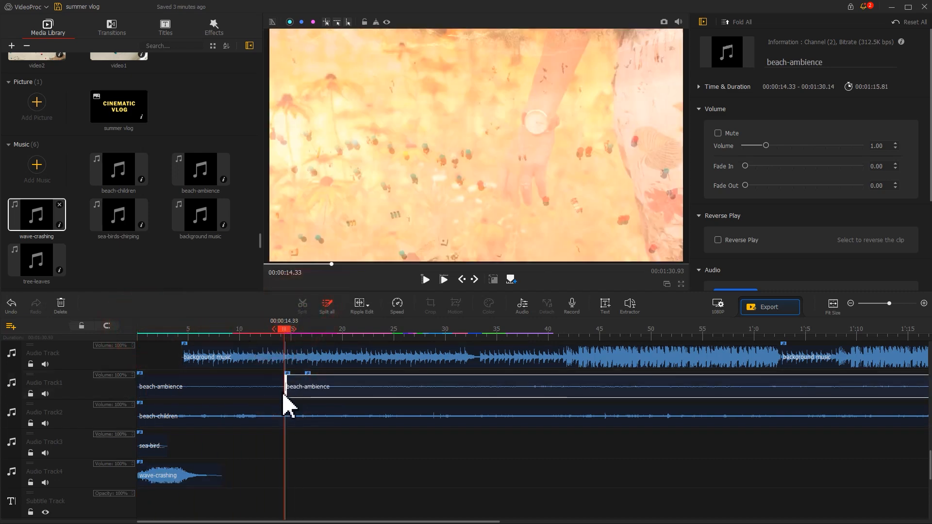
left_click(286, 417)
left_click(302, 307)
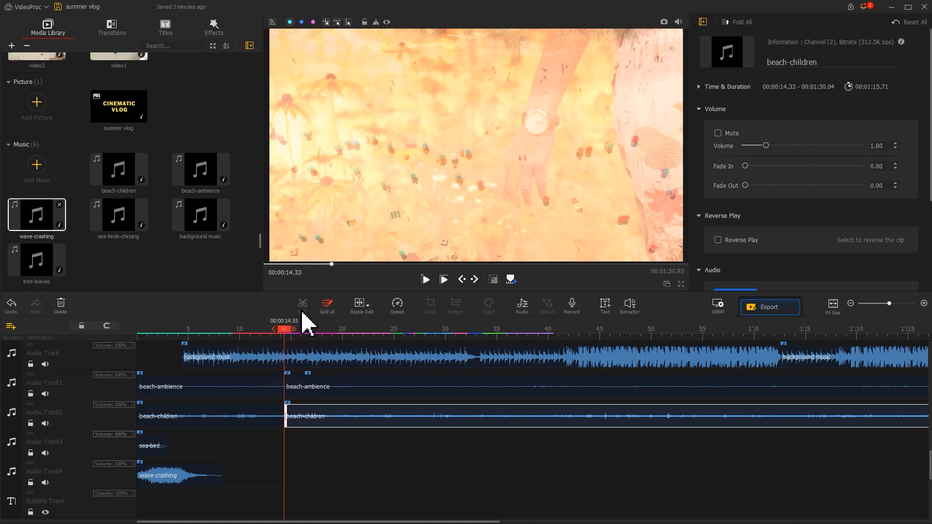
left_click(297, 411)
key("Delete")
left_click(299, 387)
key("Delete")
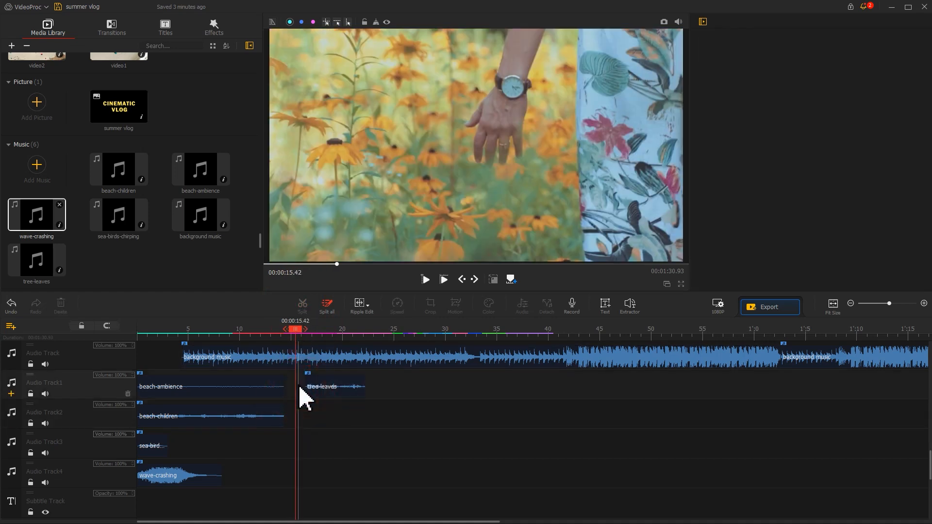
Move the wave-crashing clip on Audio Track4 so that it starts at 00:00:02.83
left_click(175, 334)
scroll(206, 333, "up", 2)
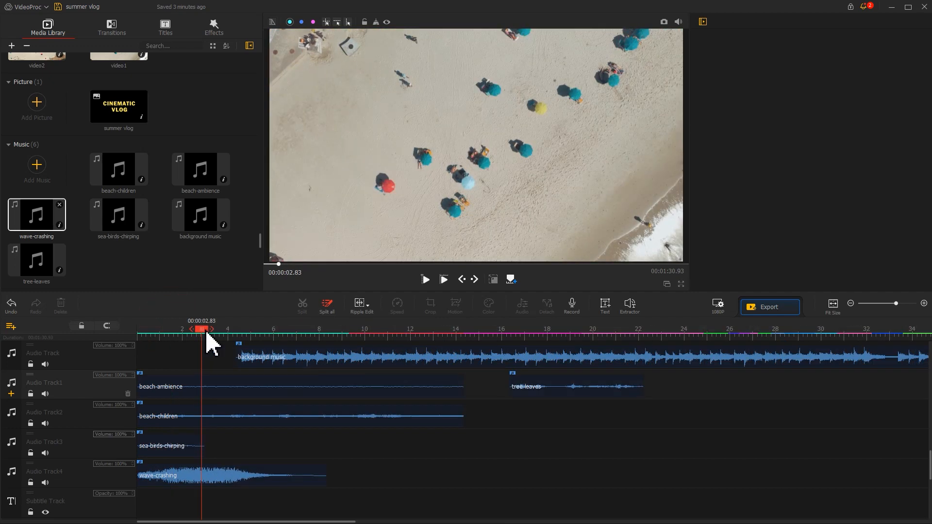
left_click(208, 479)
left_click_drag(208, 479, 271, 478)
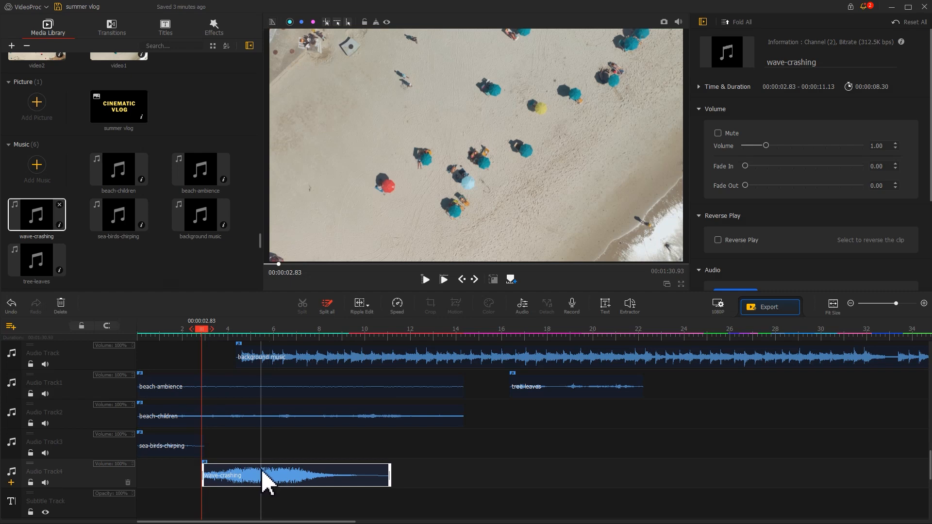
Paste a copy of the wave-crashing clip onto Audio Track3 at about 00:00:08.90
left_click_drag(409, 334, 341, 347)
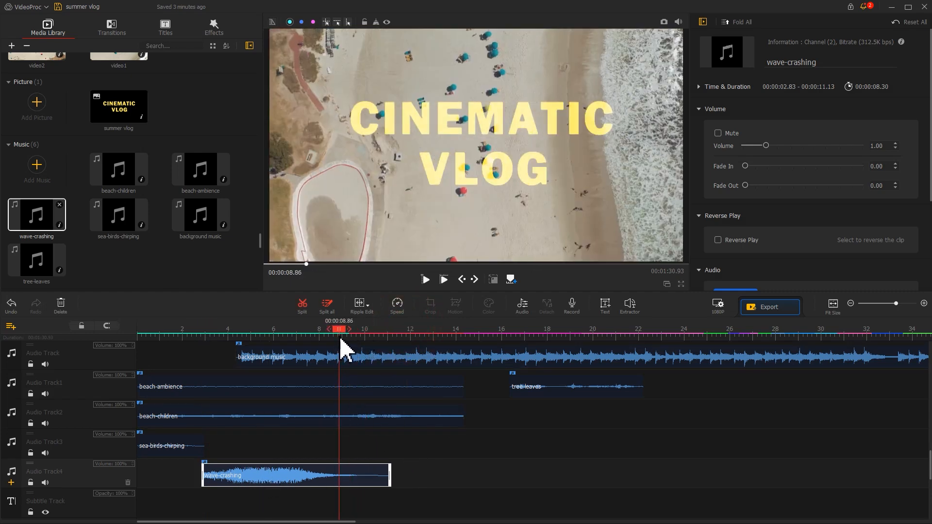
right_click(340, 446)
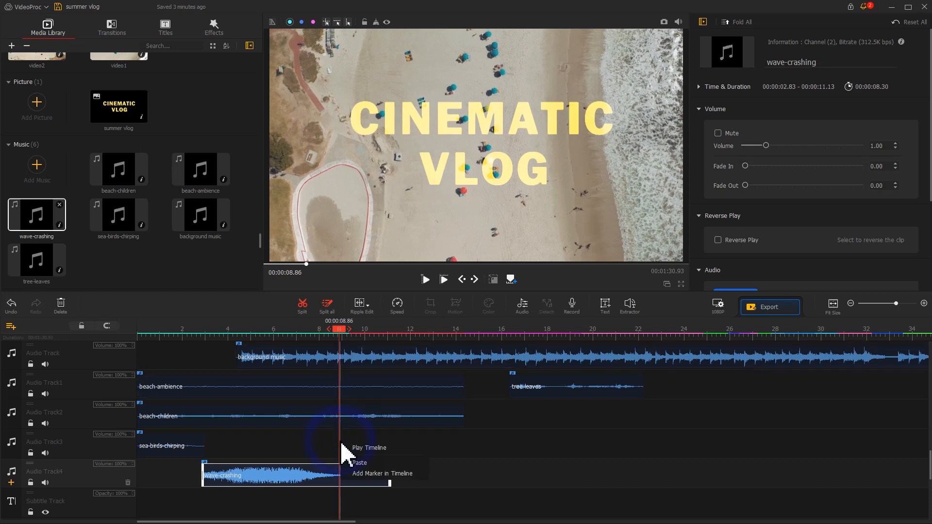
left_click(359, 463)
Set the volume of beach-children to 0.42 and of the wave-crashing copy on Audio Track3 to 0.40
left_click(247, 389)
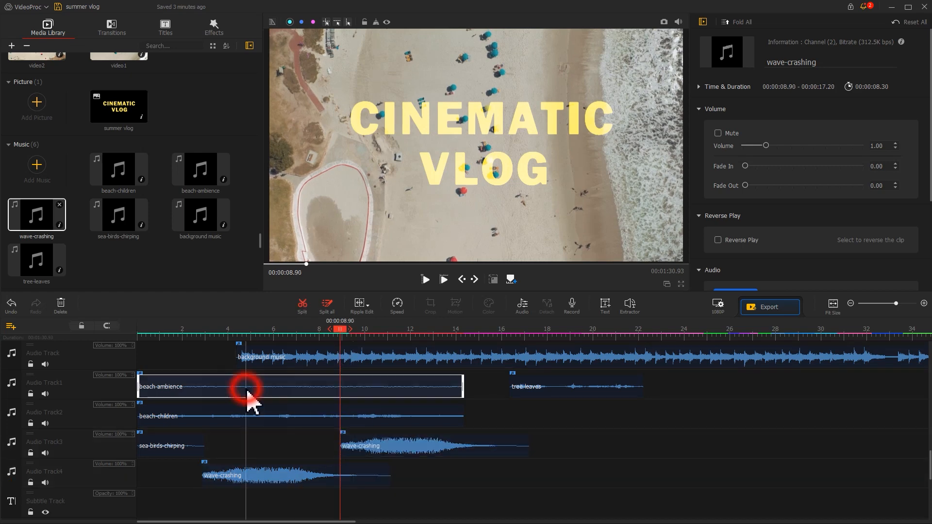
left_click(323, 416)
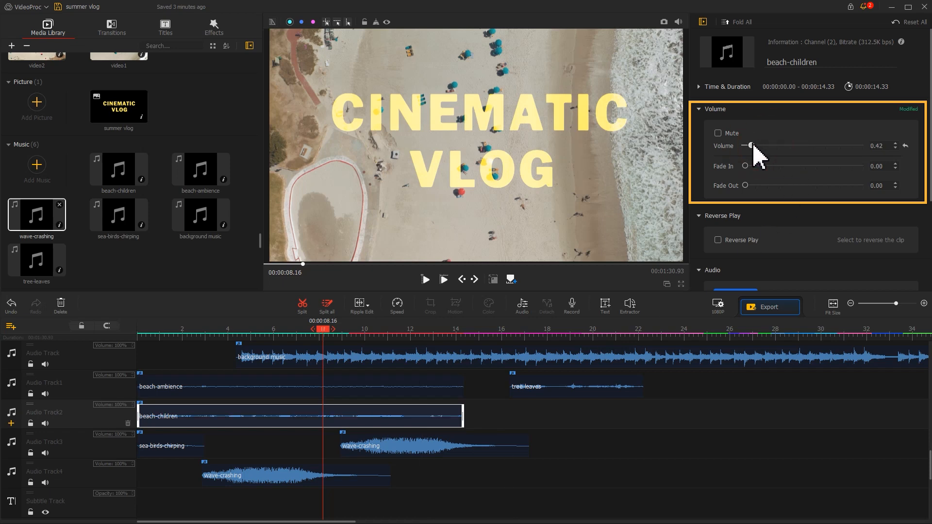
left_click(362, 447)
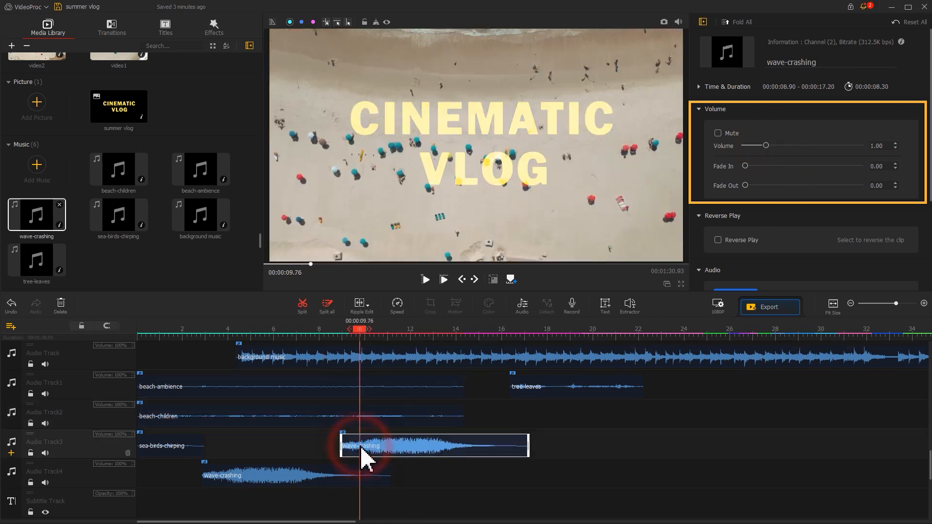
left_click(756, 145)
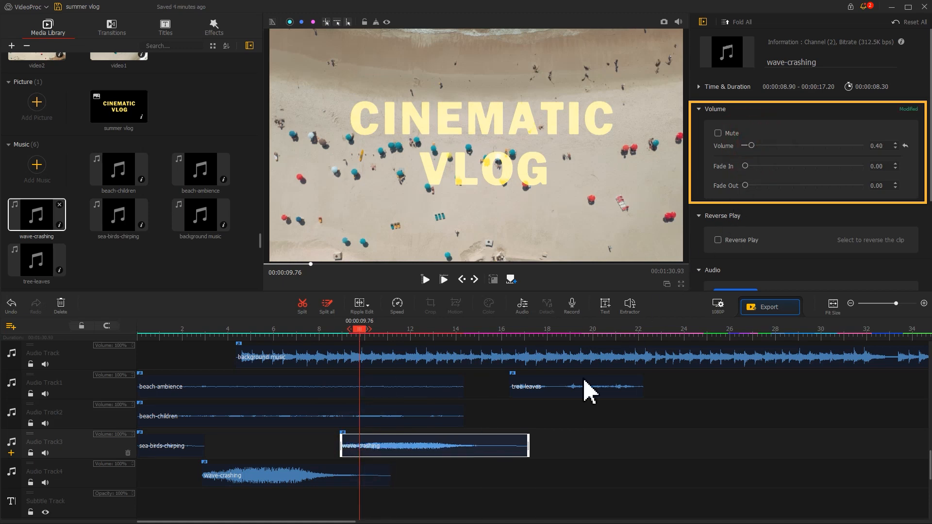
Set the volume of wave-crashing on Audio Track4 to 0.38 and of sea-birds-chirping to 0.66
left_click(283, 474)
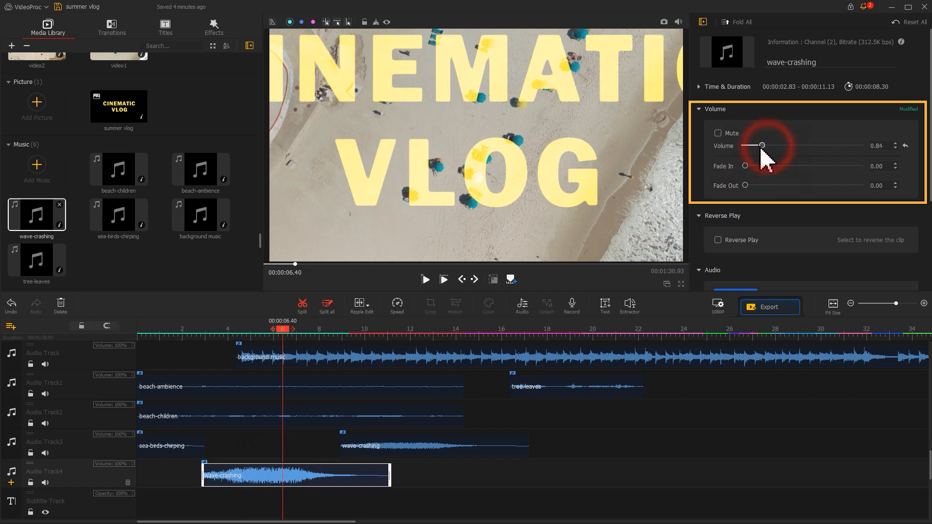
left_click_drag(753, 148, 750, 148)
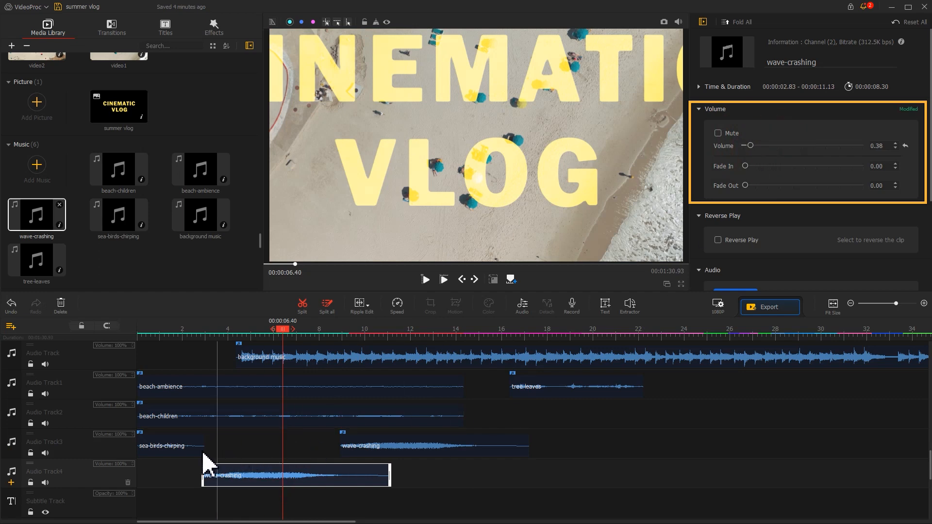
left_click(187, 449)
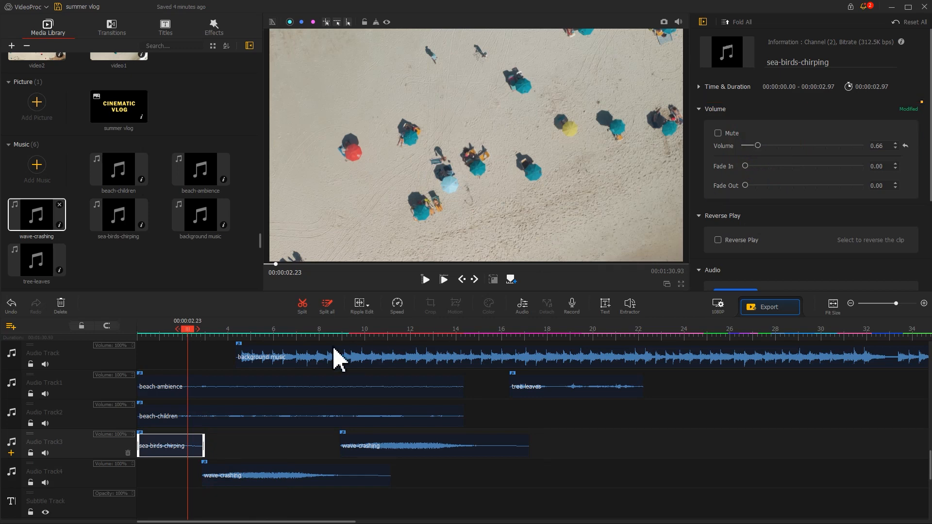
Play the timeline from the beginning to check the layered beach sounds
left_click_drag(183, 333, 114, 335)
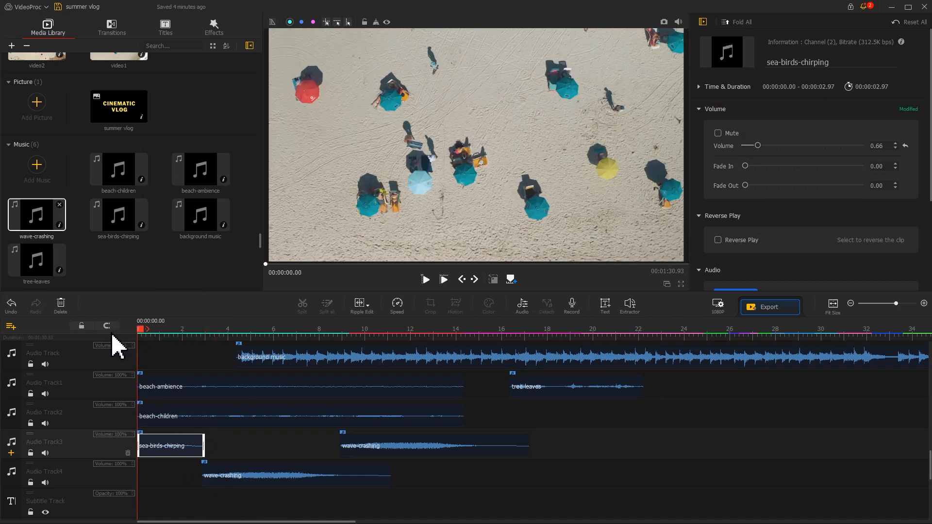
key("space")
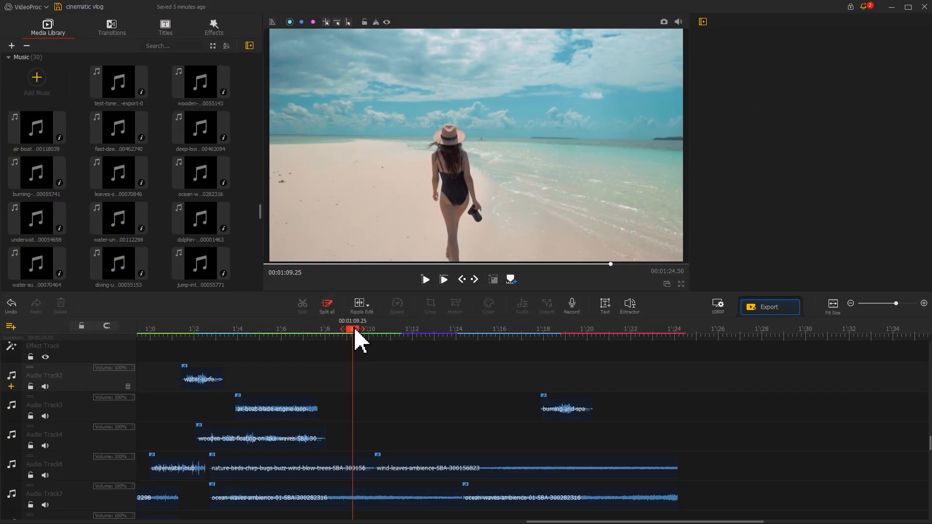
Place the leaves-shaking-on-wind sound on Audio Track2 of the cinematic vlog project at 00:01:09.25
left_click_drag(115, 183, 363, 357)
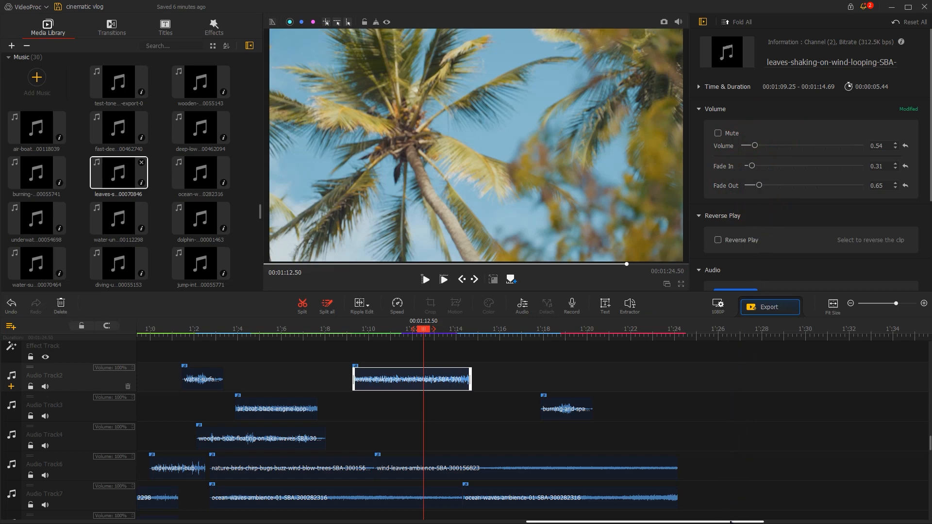
Play the sunset beach clip from 00:01:19.30 to review the scene that needs ambient sound
left_click_drag(730, 522, 516, 451)
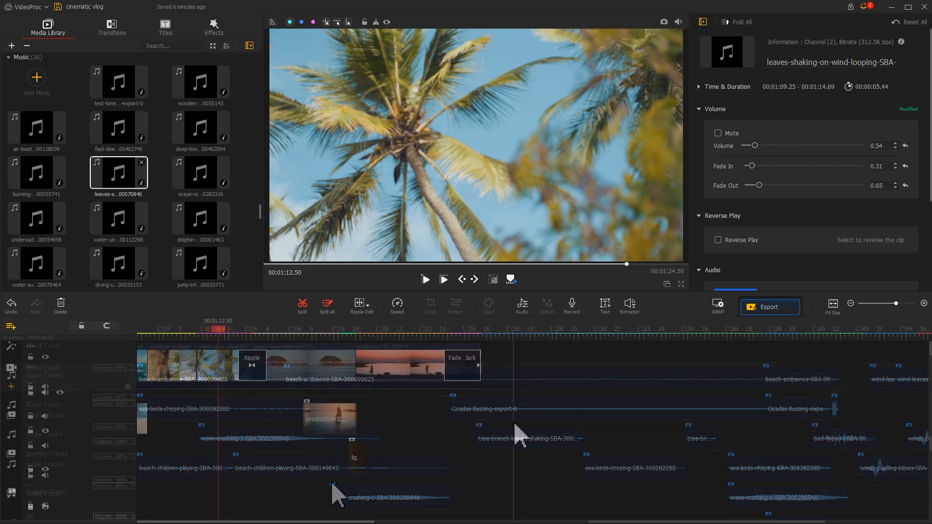
left_click(367, 334)
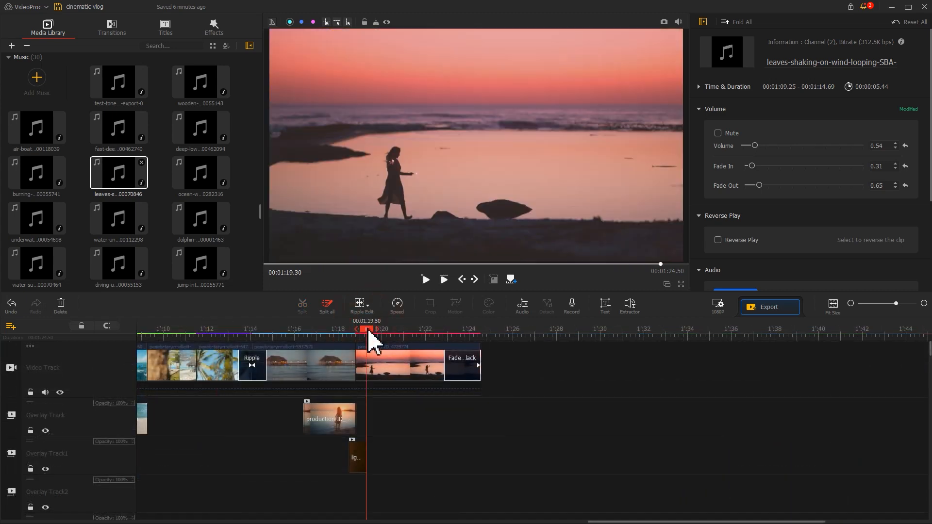
key("space")
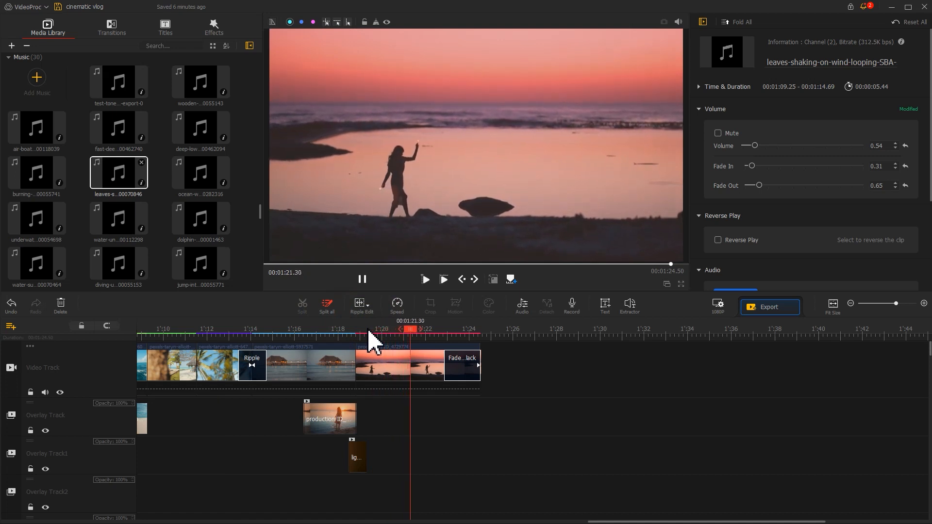
key("space")
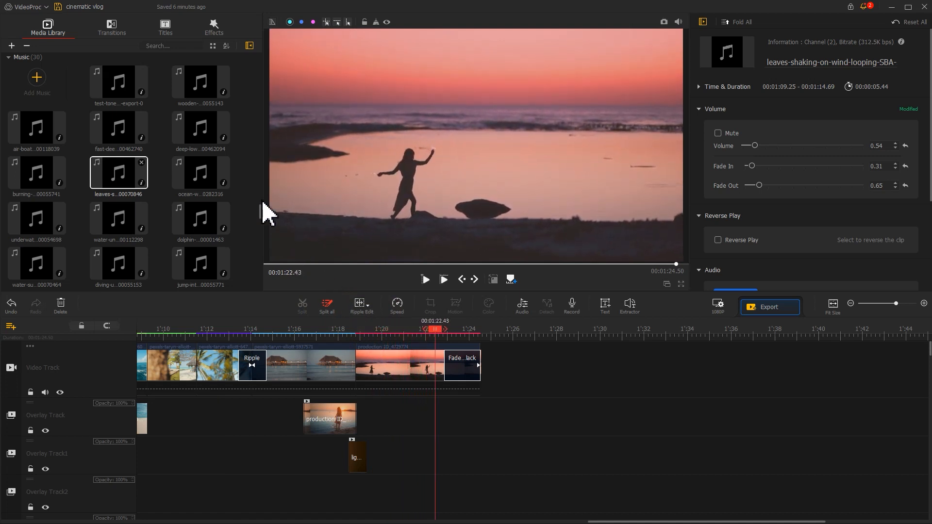
Place the test-tone-white-noise sound on Audio Track2 at 00:01:18.90 and cut off everything after 00:01:24.14
double_click(118, 91)
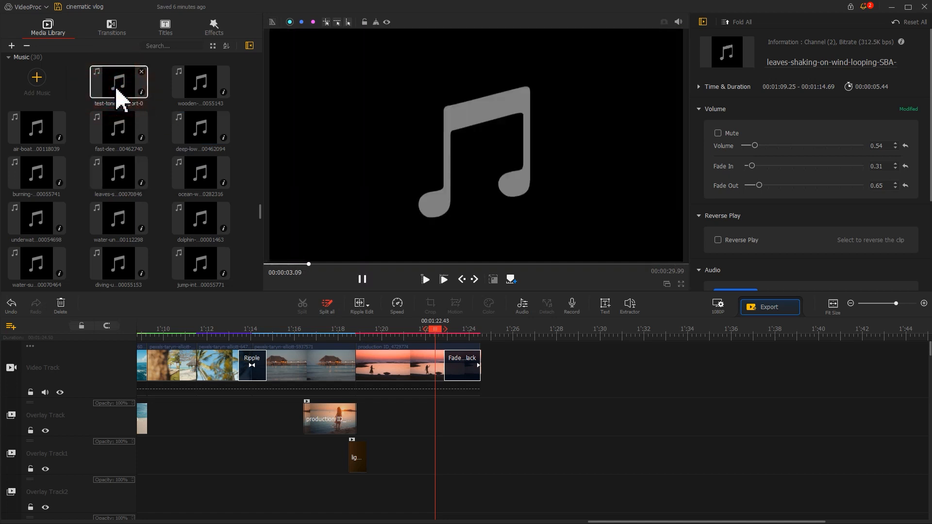
left_click_drag(118, 94, 364, 449)
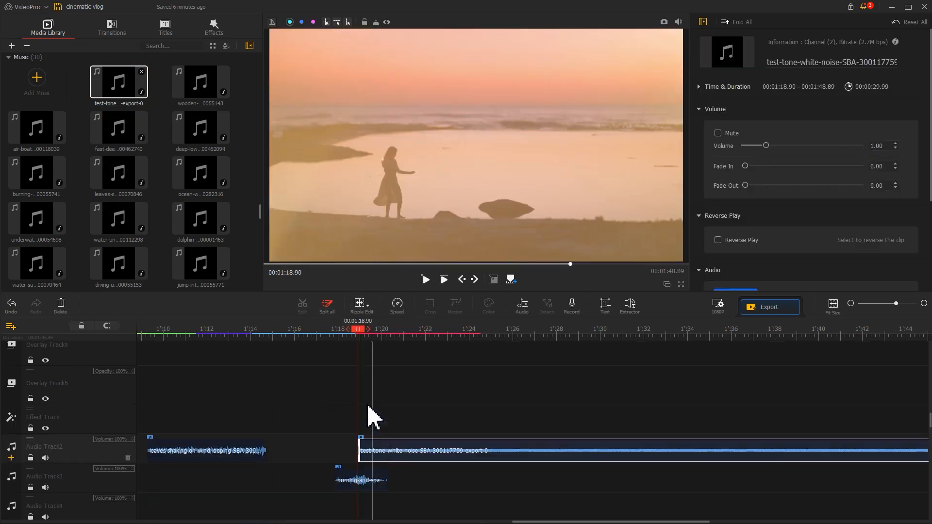
left_click_drag(359, 342, 481, 343)
left_click(299, 311)
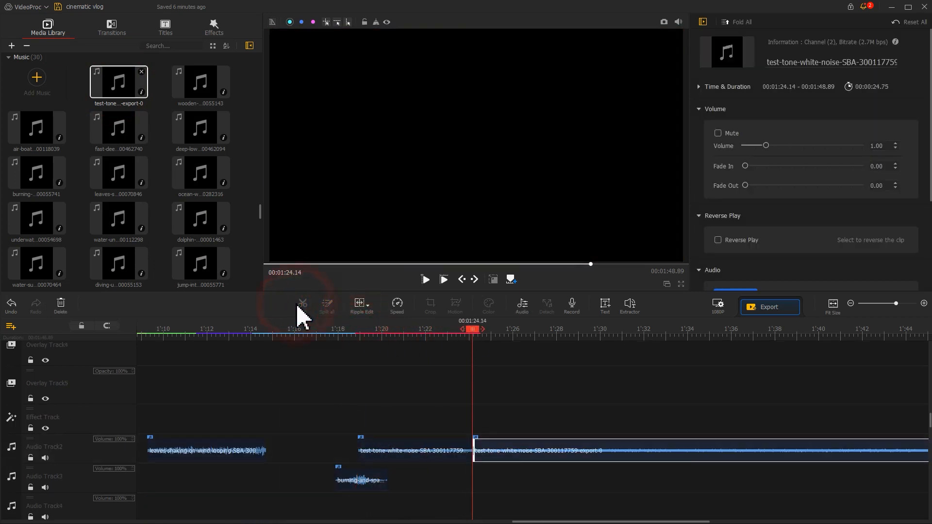
left_click(496, 456)
key("Delete")
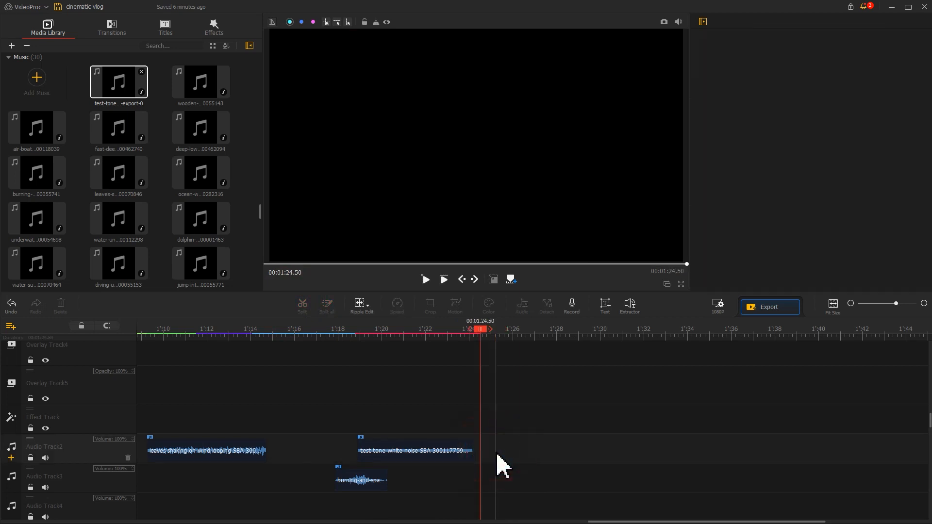
Open the trimmed white-noise clip in the Audio Editor and choose the Auto Pan sound effect
left_click(419, 449)
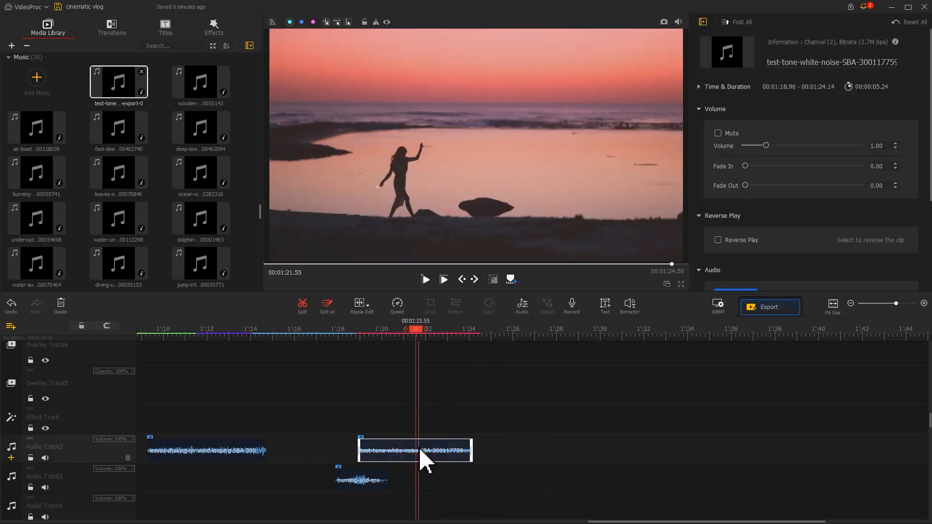
left_click(522, 306)
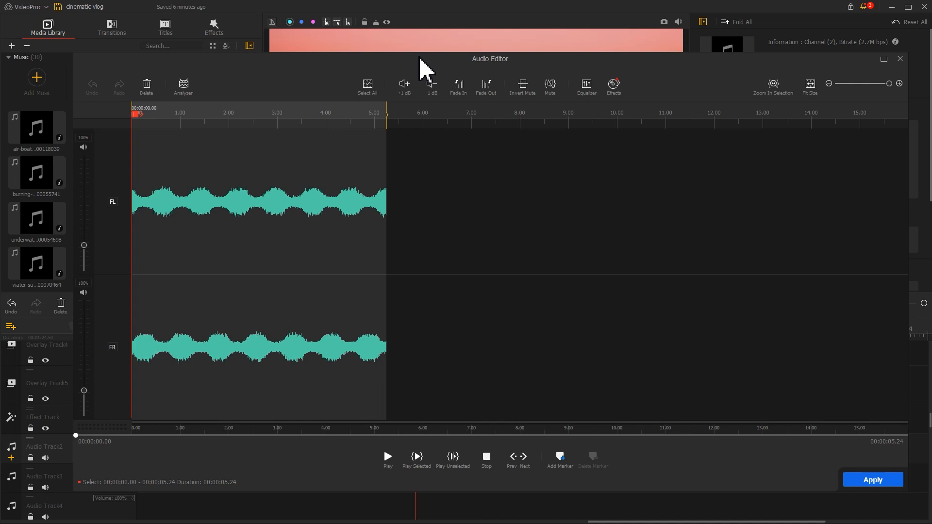
left_click(614, 88)
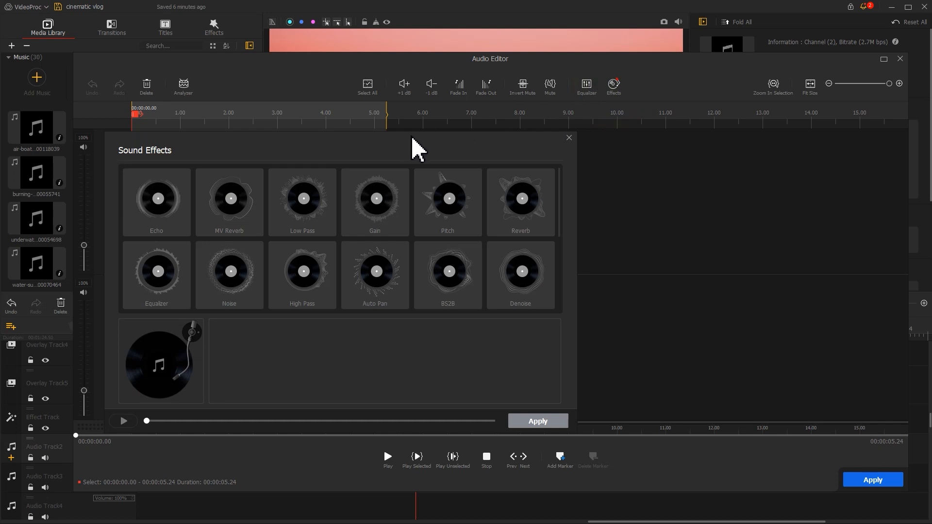
left_click_drag(405, 140, 530, 129)
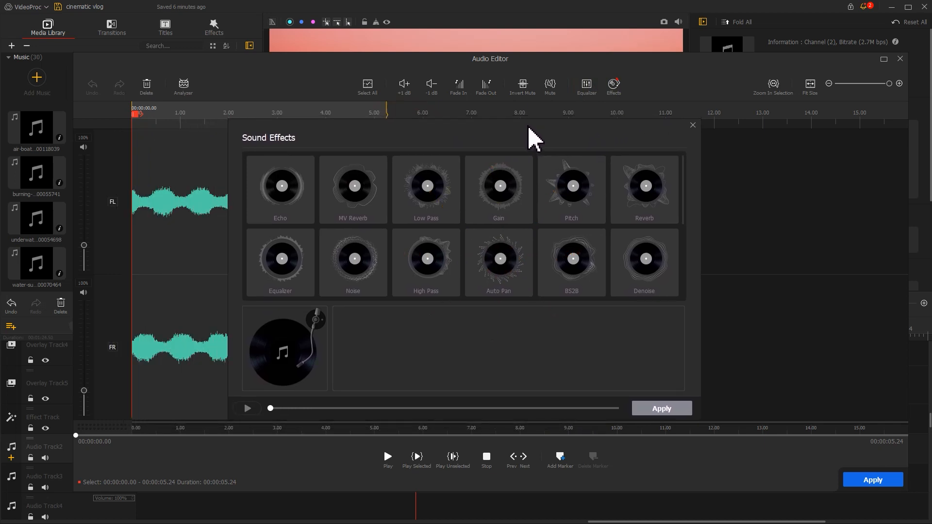
left_click(500, 263)
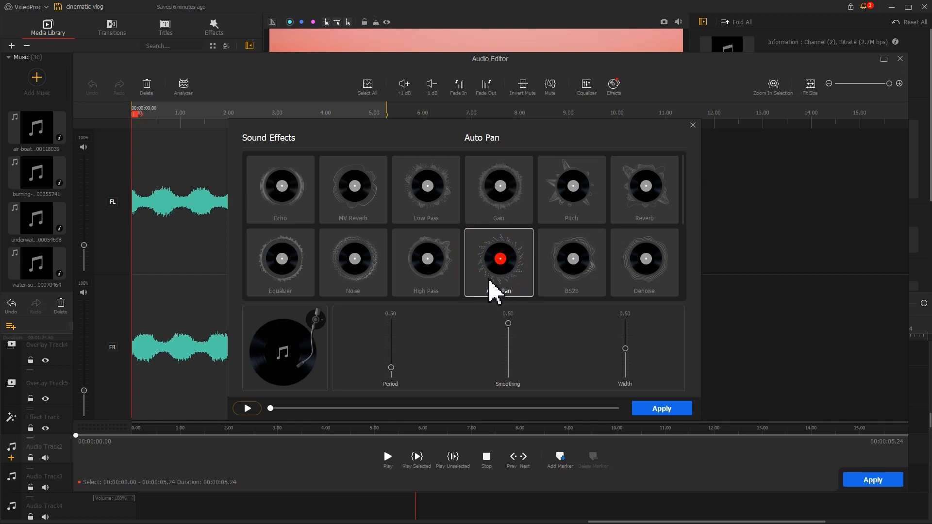
Set Auto Pan to period 0.42, smoothing 0.46 and width 0.67, preview it, and apply it to the white-noise clip
left_click_drag(391, 368, 391, 369)
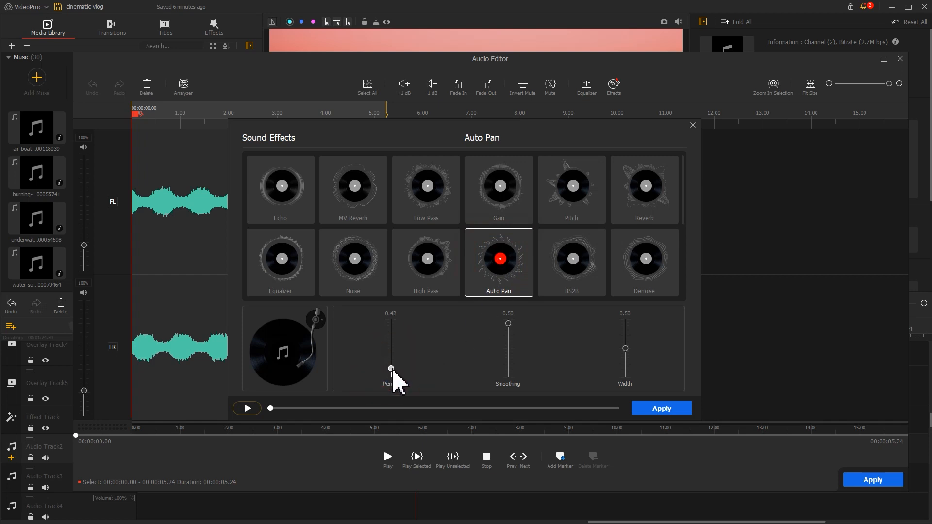
left_click_drag(509, 323, 509, 328)
left_click_drag(625, 349, 626, 338)
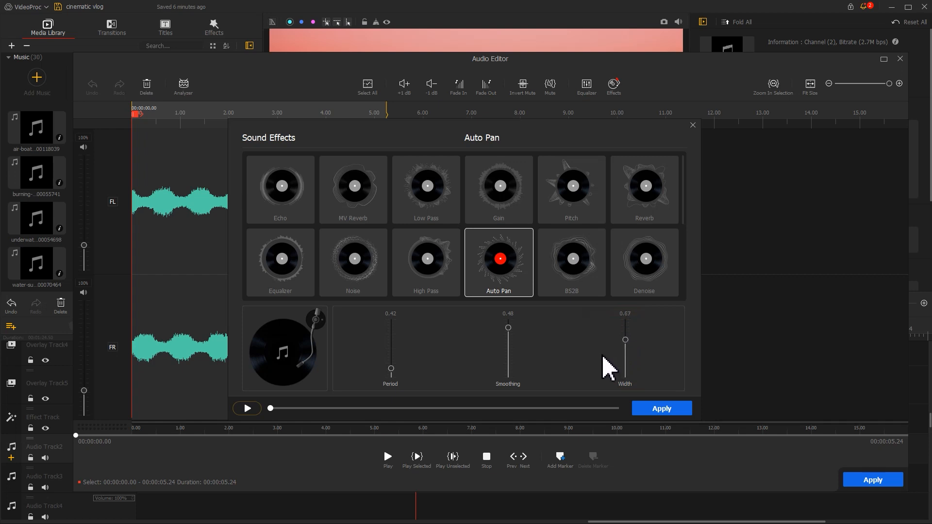
left_click(247, 408)
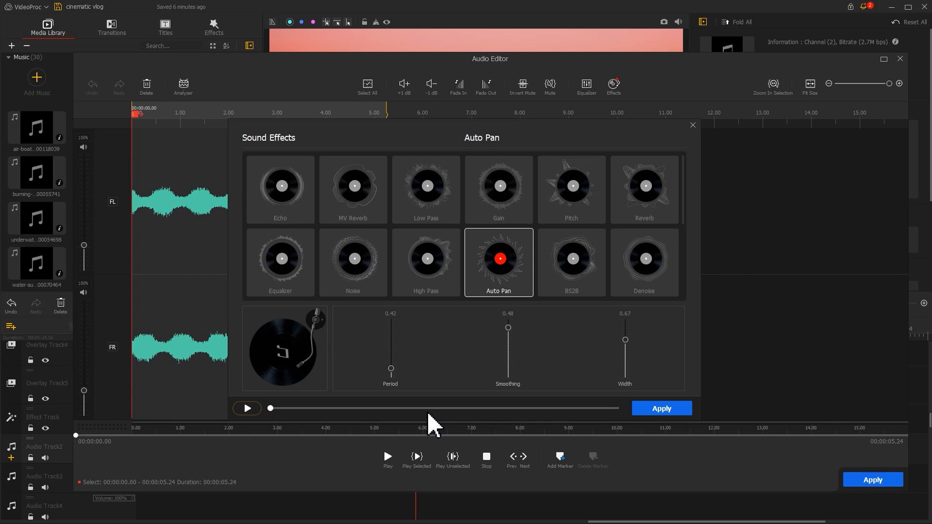
left_click(663, 410)
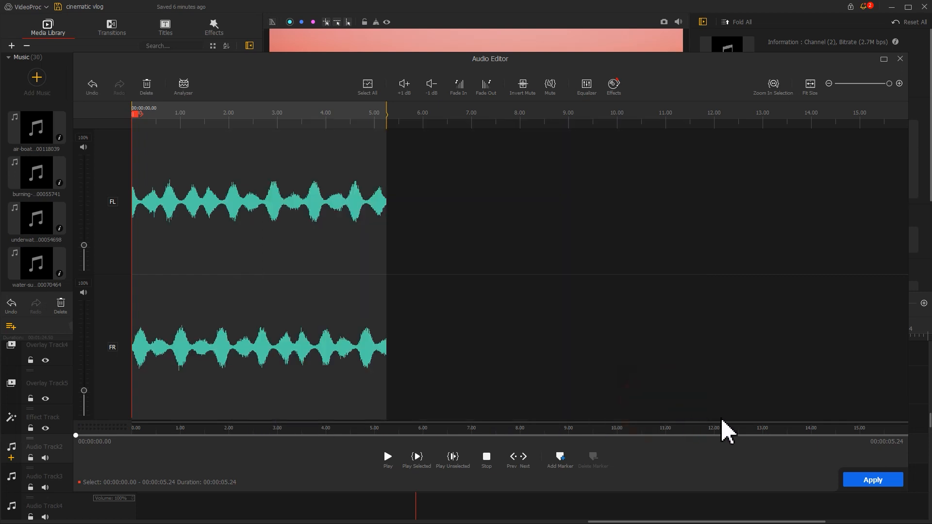
left_click(874, 481)
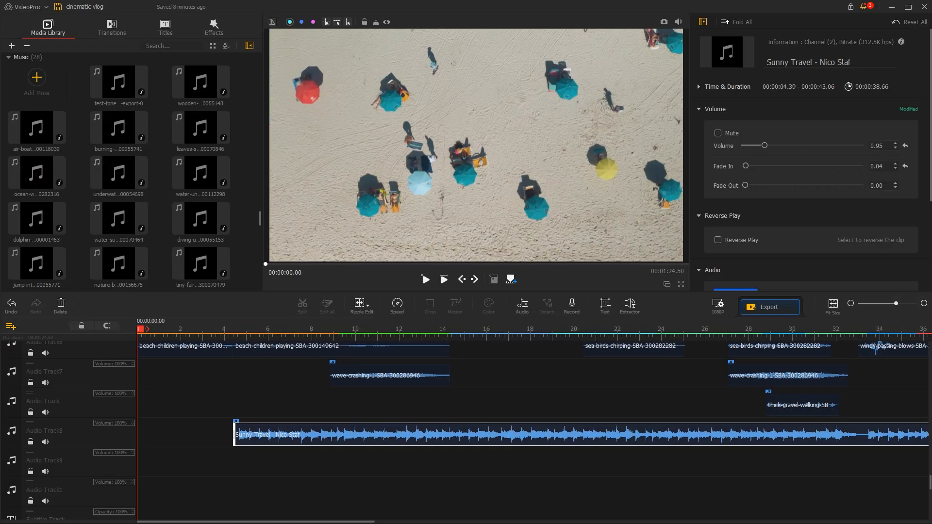
Import the fast-deep-cinematic-whoosh and deep-low-whoosh sounds into the media library and preview both
left_click_drag(0, 117, 86, 138)
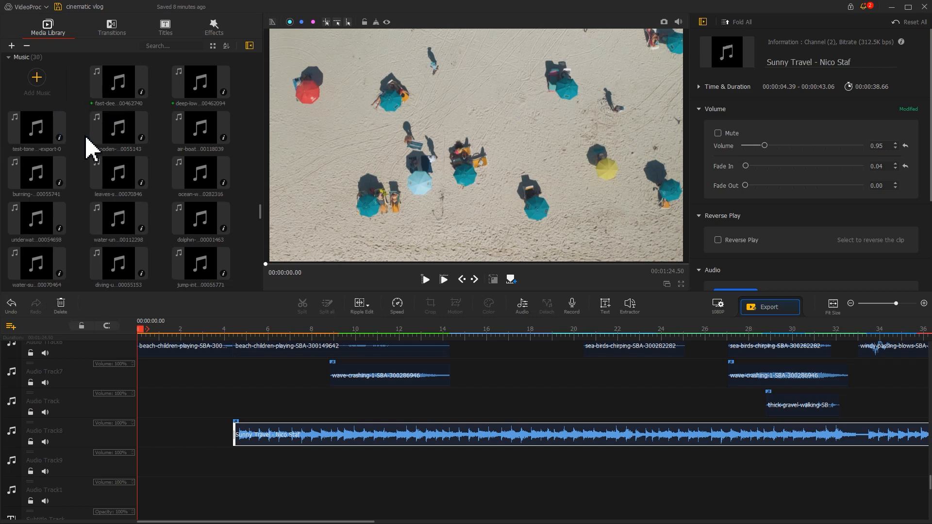
left_click(197, 84)
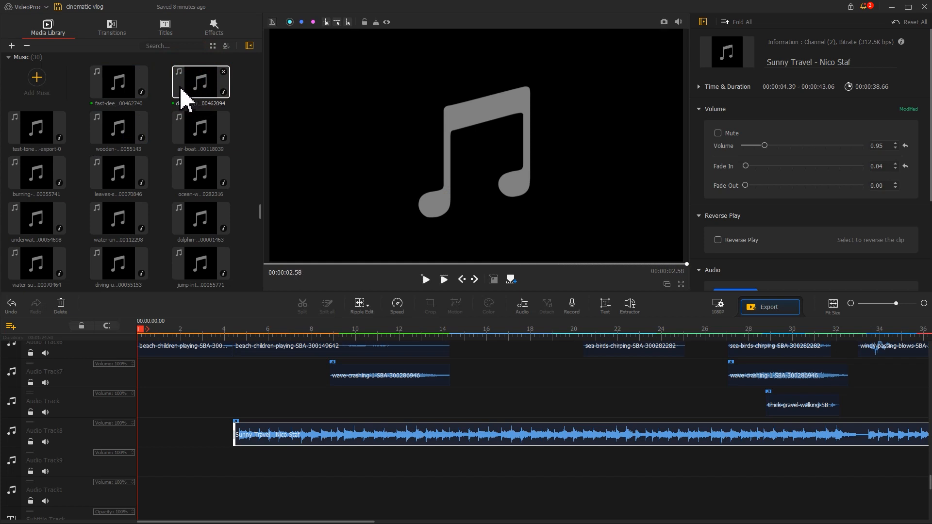
left_click(121, 89)
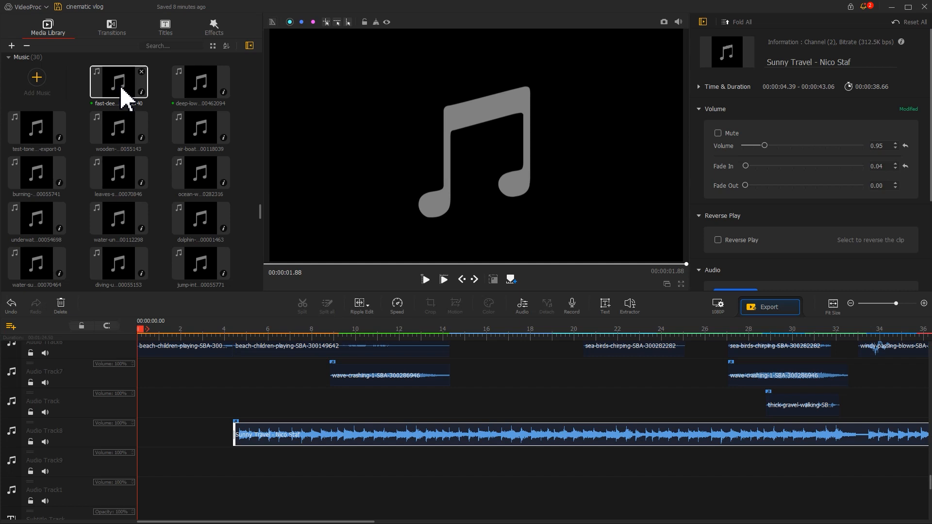
Place the deep-low-whoosh sound on Audio Track1 at 00:00:01.46 and set its volume to 1.50
left_click(141, 331)
key("space")
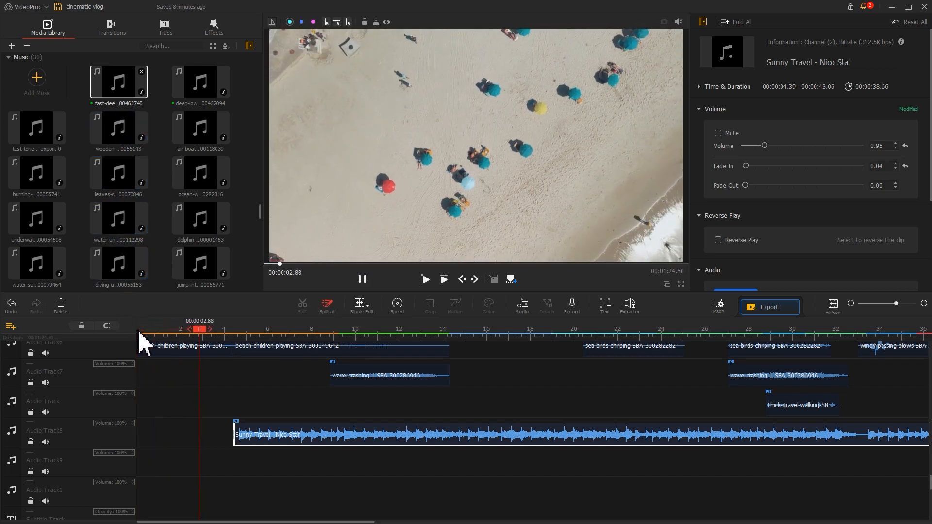
key("space")
left_click_drag(214, 331, 169, 332)
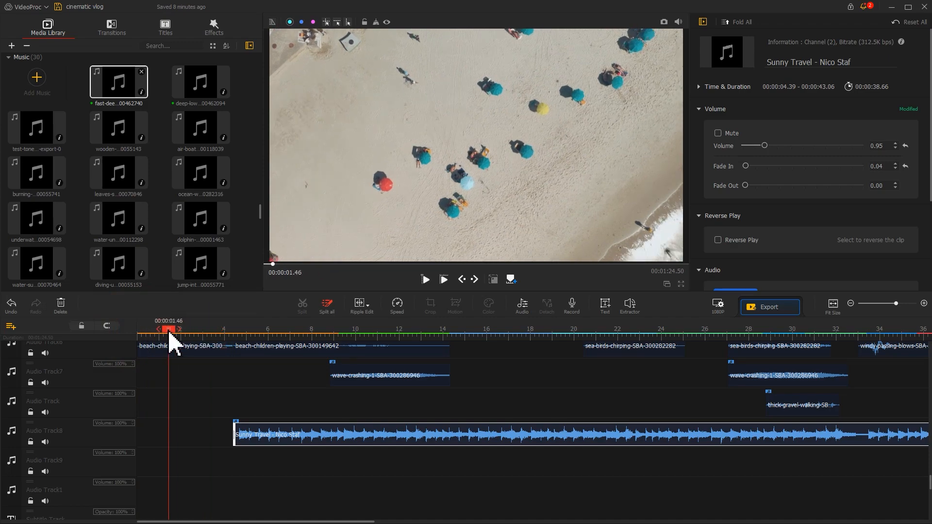
left_click_drag(199, 82, 186, 417)
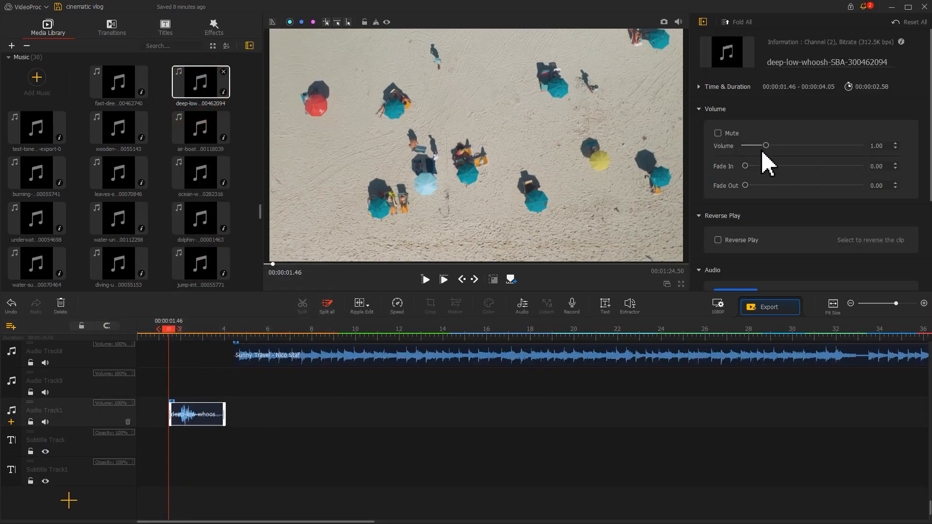
left_click_drag(768, 154, 783, 154)
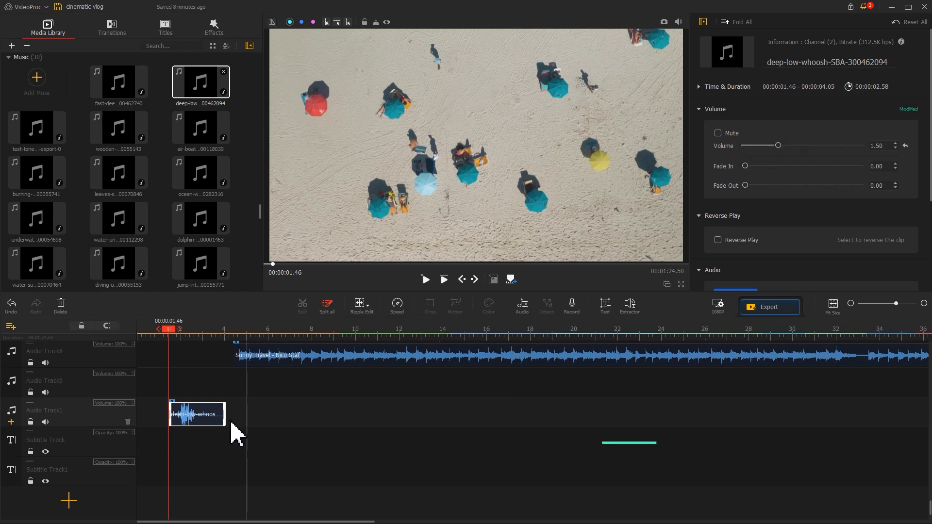
Paste a copy of the deep-low whoosh on Audio Track1 at 00:00:06.40 and play the opening to check both whooshes
left_click(185, 414)
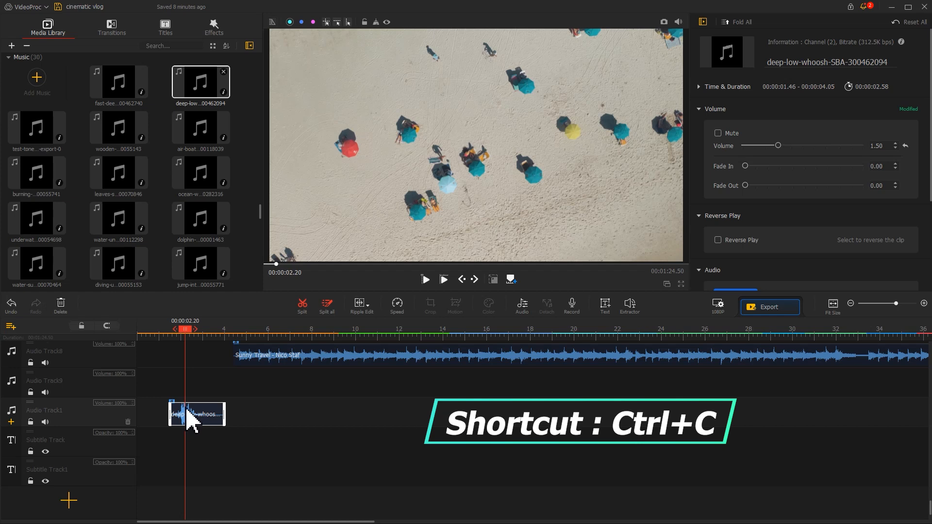
left_click_drag(189, 335, 282, 335)
key("ctrl+v")
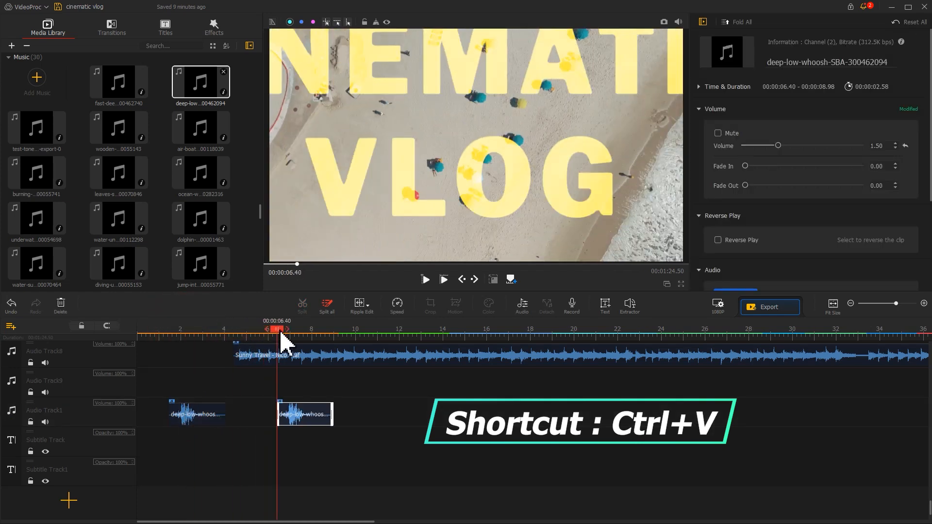
left_click_drag(281, 336, 141, 338)
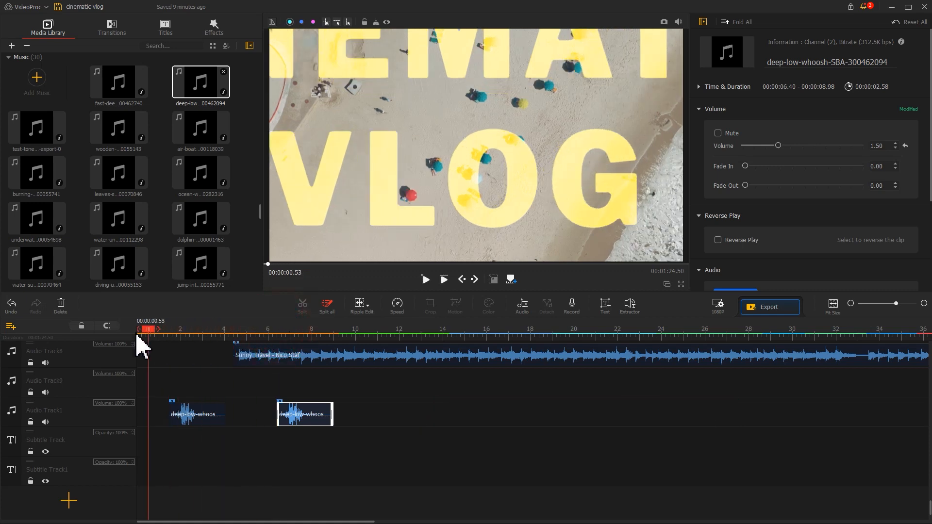
key("space")
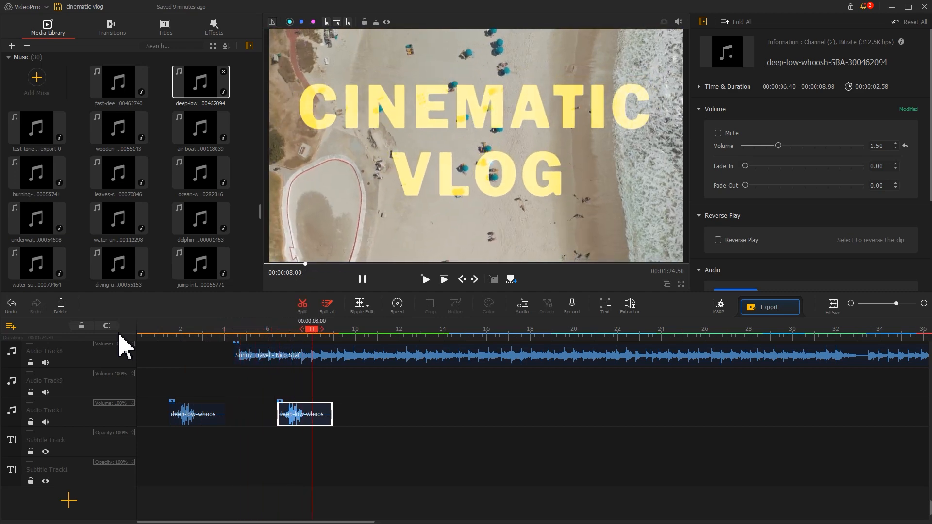
key("space")
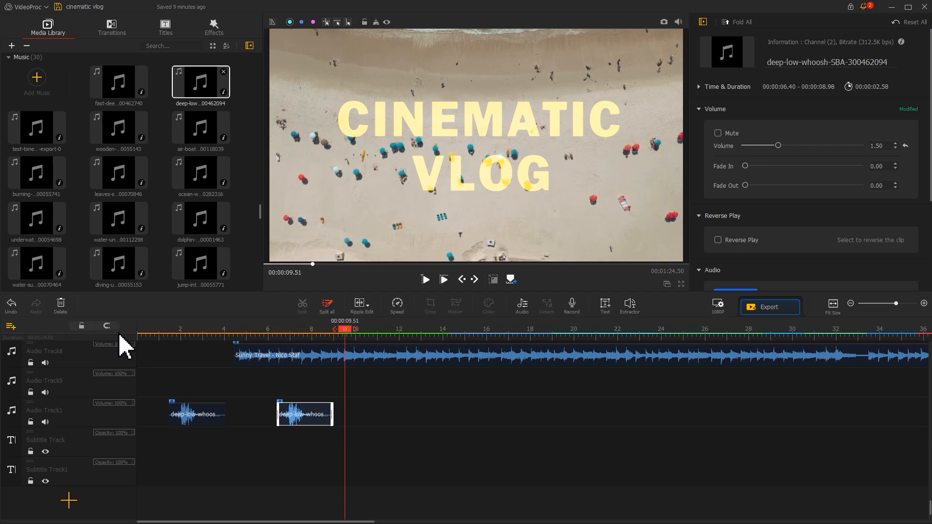
Place the fast-deep-cinematic-whoosh sound on Audio Track1 at 00:00:14.13, on the transition into the flower scene
left_click_drag(347, 337, 445, 337)
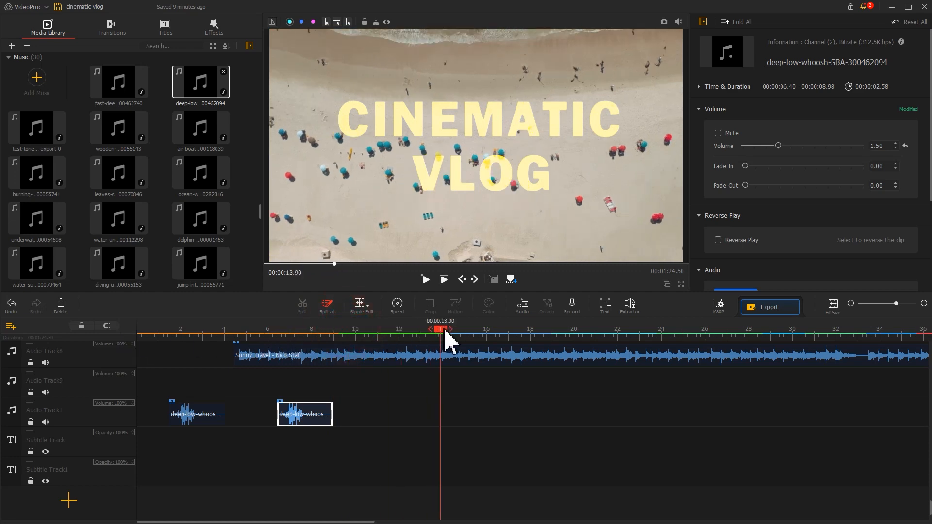
key("space")
key("space")
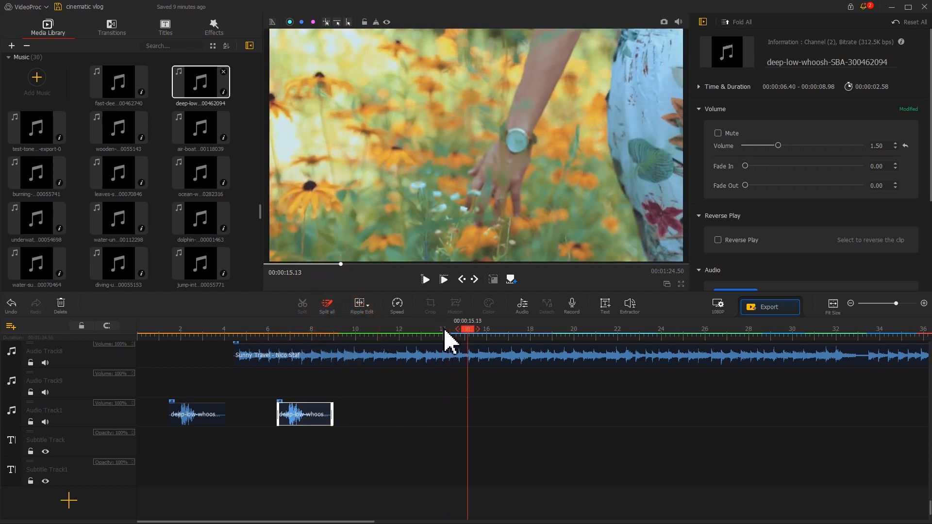
left_click(446, 332)
left_click(119, 92)
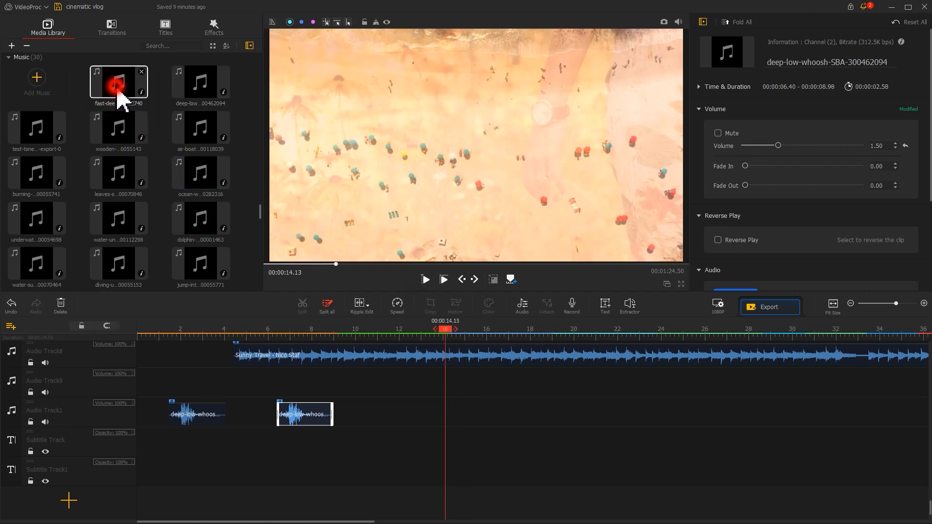
left_click_drag(120, 92, 461, 464)
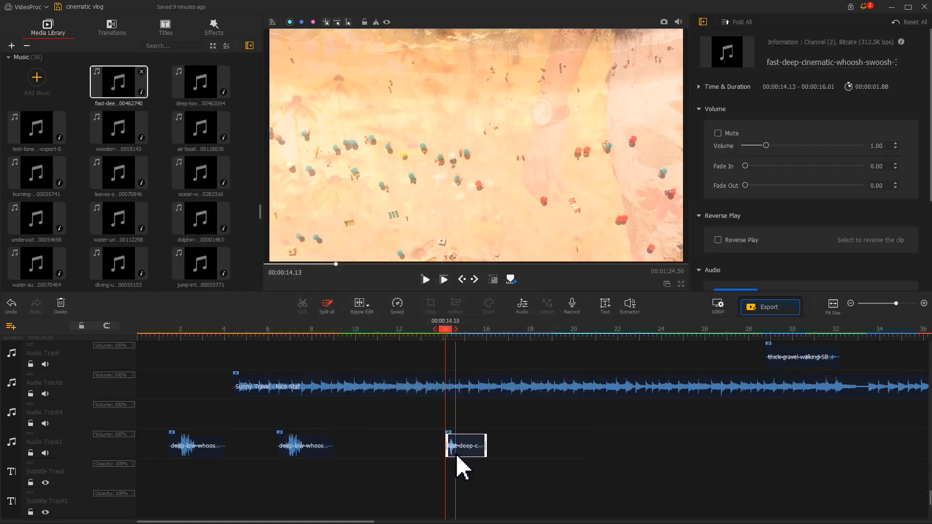
Set the fast-deep whoosh's volume to 2.82 and play the transition into the flower scene to check it
left_click_drag(766, 146, 801, 148)
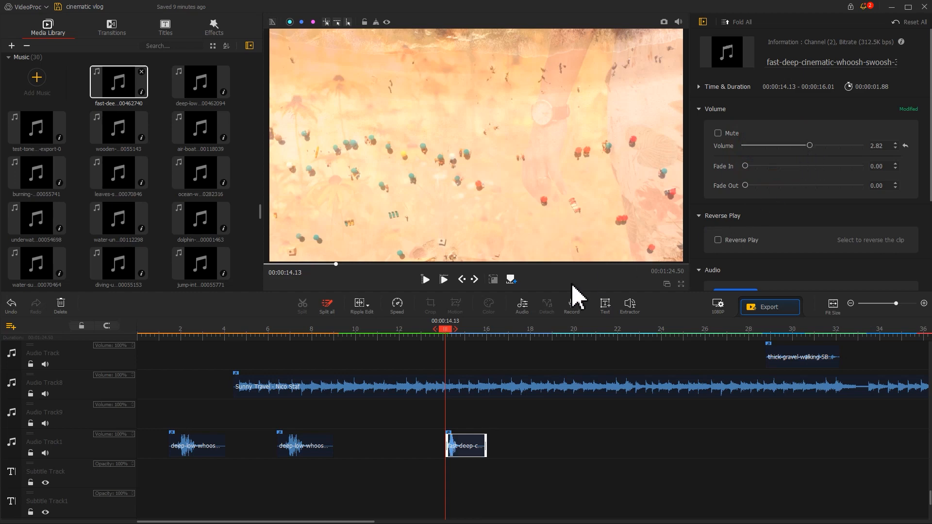
left_click(382, 332)
key("space")
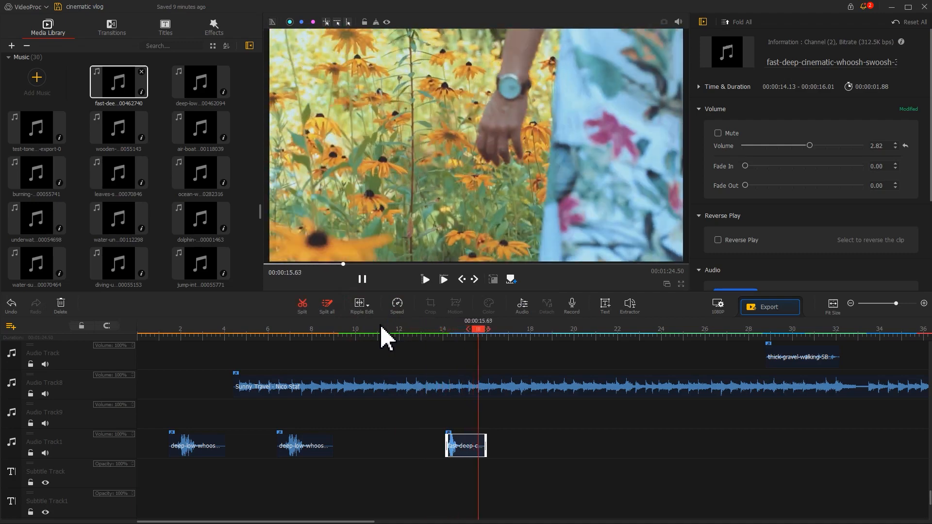
key("space")
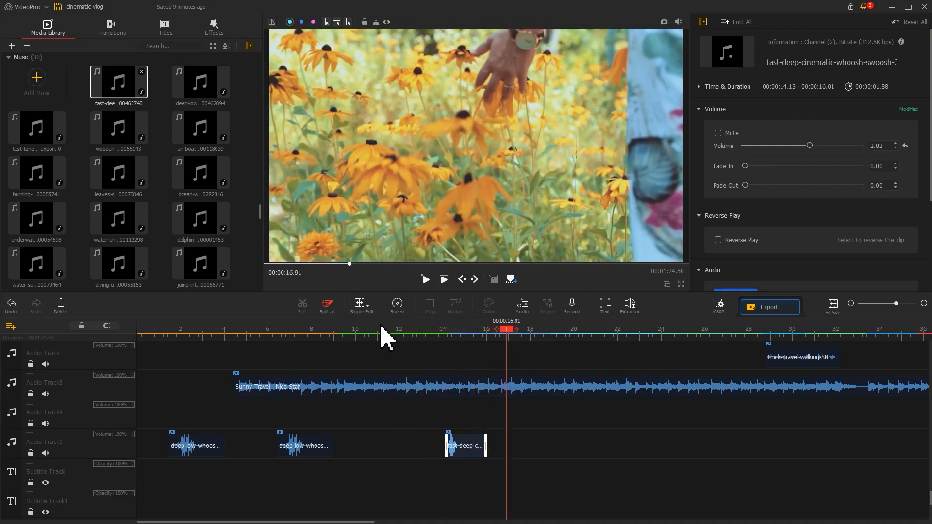
Paste another copy of the deep-low whoosh on Audio Track1 at 00:00:18.16
left_click_drag(505, 329, 535, 334)
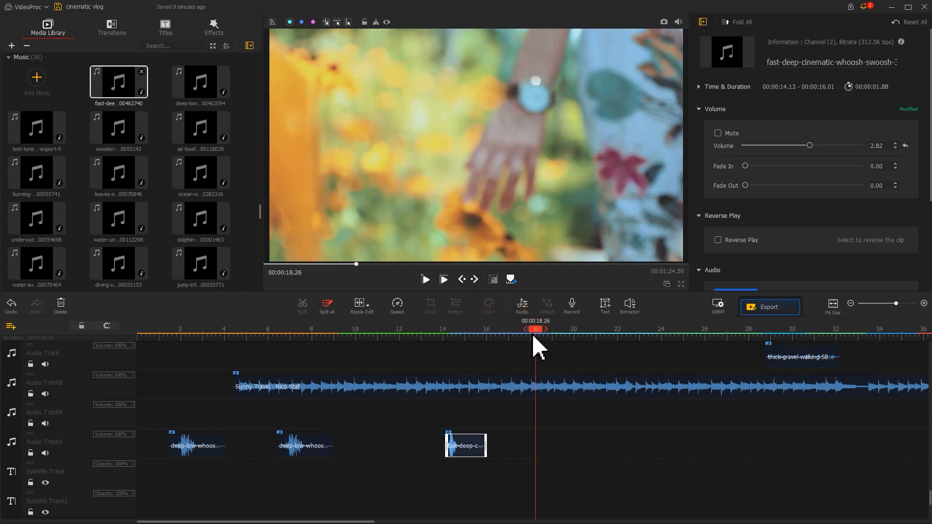
right_click(535, 447)
left_click(554, 466)
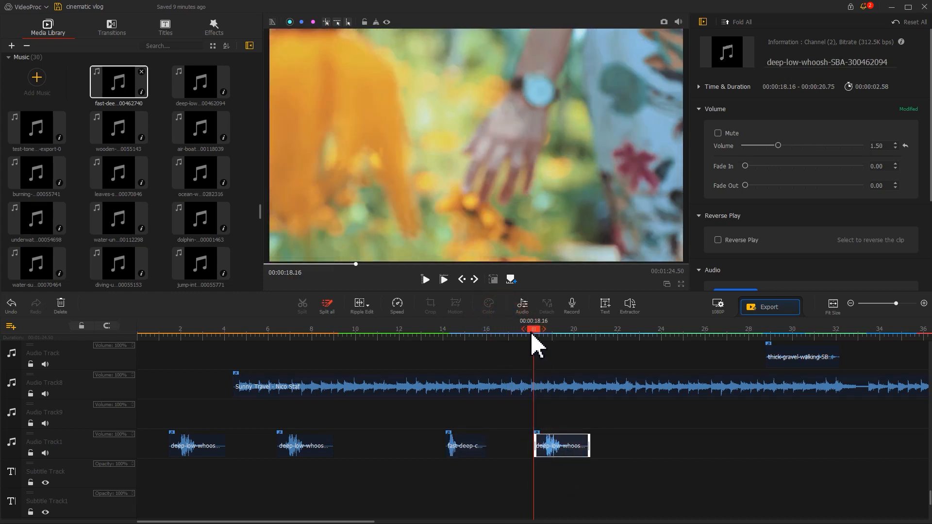
left_click_drag(536, 329, 876, 337)
left_click_drag(744, 421, 360, 424)
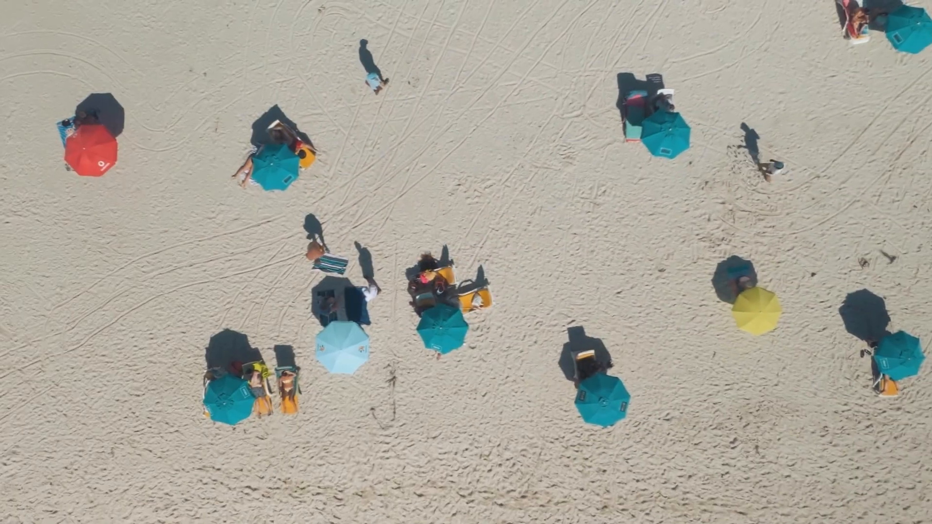